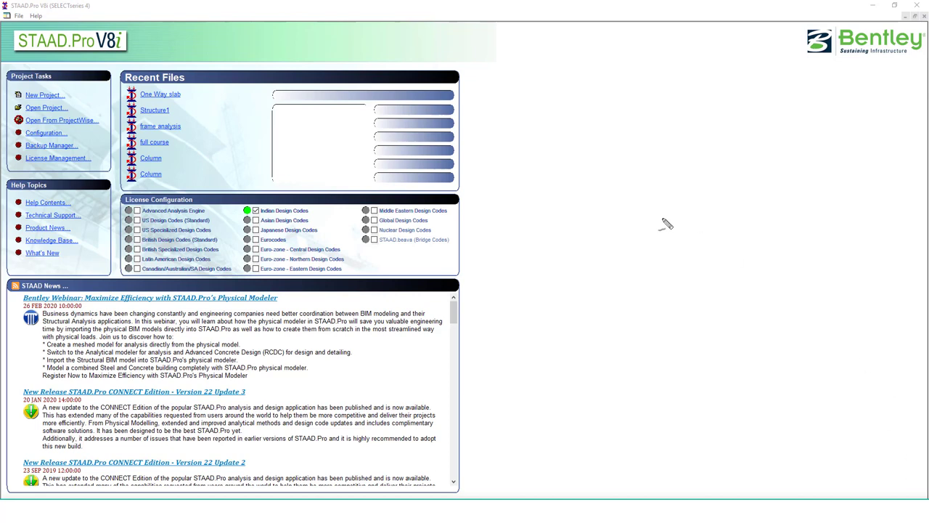
- Write the conditions l/b > 2 and l/b ≤ 2 on screen with the pen
mouse_move(540, 129)
left_mouse_down()
mouse_move(552, 105)
mouse_move(551, 126)
mouse_move(575, 135)
mouse_move(550, 165)
mouse_move(561, 167)
left_mouse_up()
mouse_move(578, 126)
left_mouse_down()
mouse_move(581, 141)
mouse_move(625, 137)
left_mouse_up()
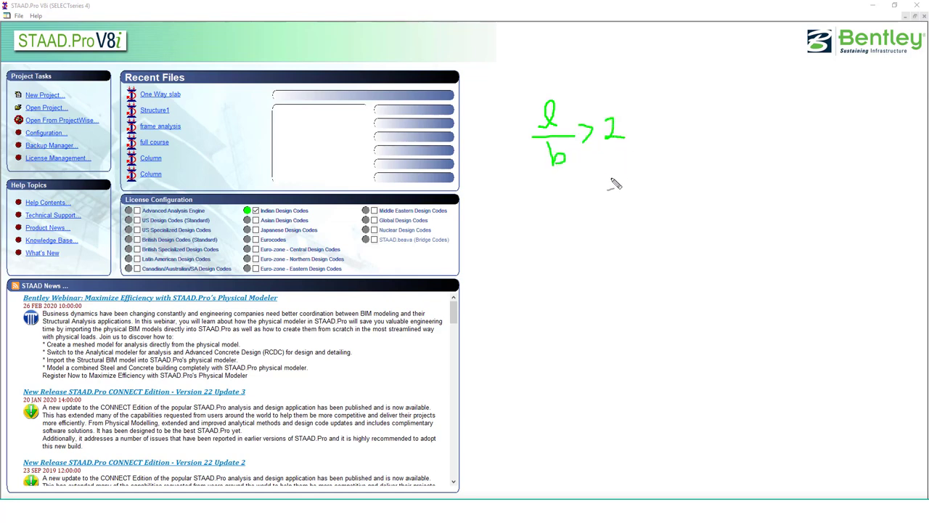
mouse_move(608, 177)
left_mouse_down()
mouse_move(610, 192)
mouse_move(643, 194)
left_mouse_up()
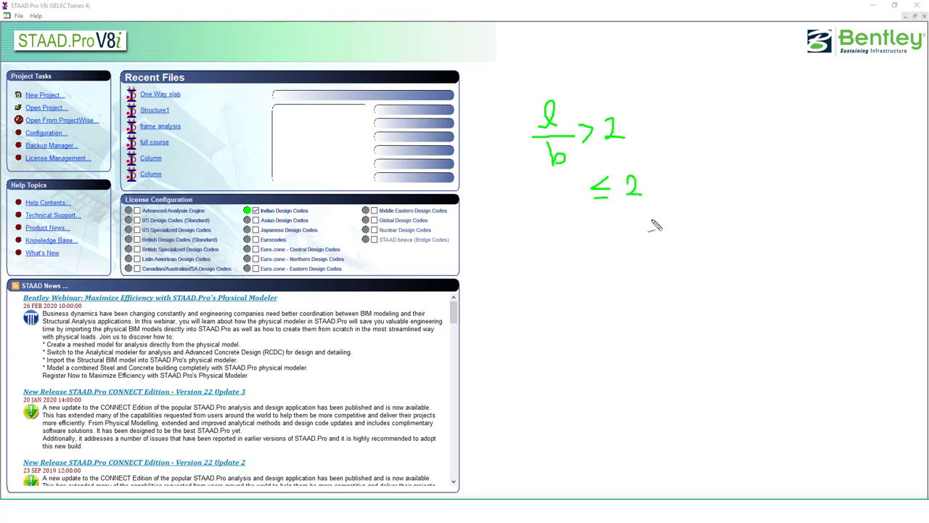
- Sketch a long slab panel outline with a support mark on its right edge
left_click_drag(578, 260, 580, 340)
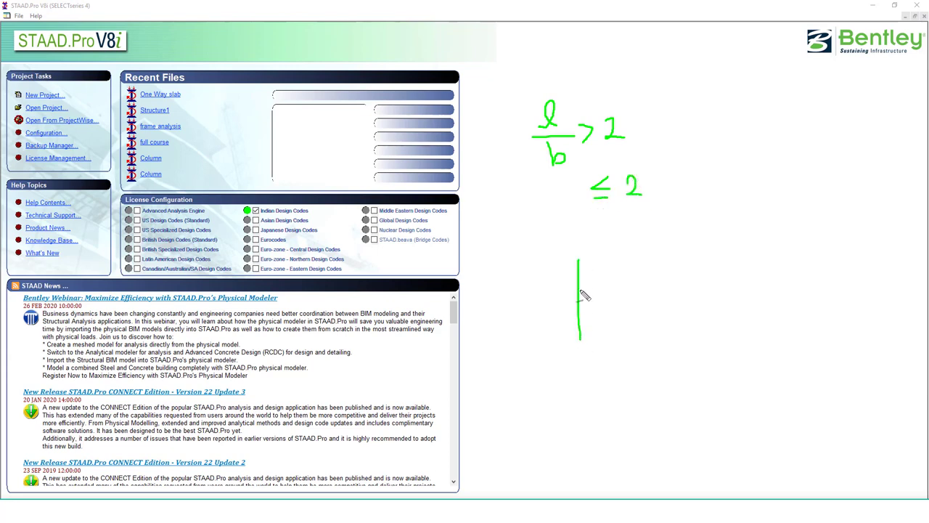
mouse_move(579, 262)
left_mouse_down()
mouse_move(773, 313)
mouse_move(730, 332)
mouse_move(579, 343)
left_mouse_up()
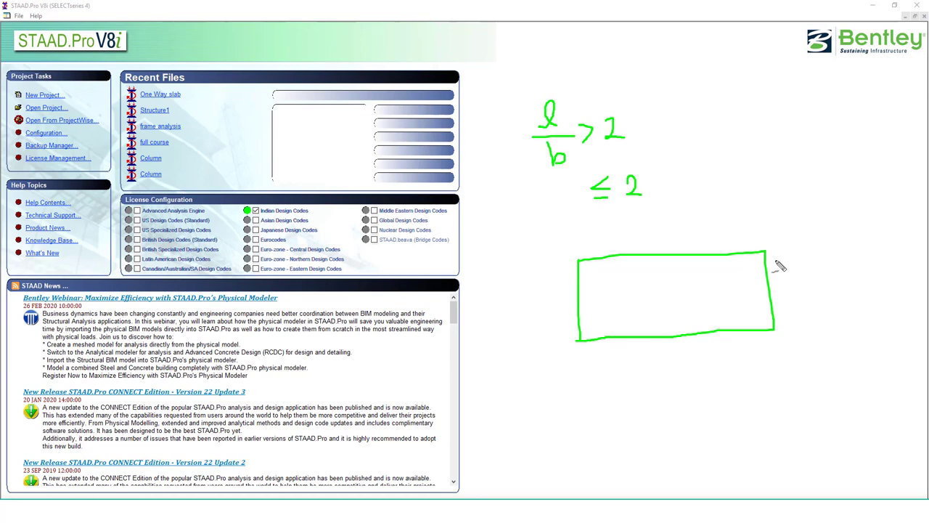
left_click_drag(774, 250, 783, 327)
mouse_move(781, 258)
left_mouse_down()
mouse_move(797, 305)
mouse_move(790, 328)
left_mouse_up()
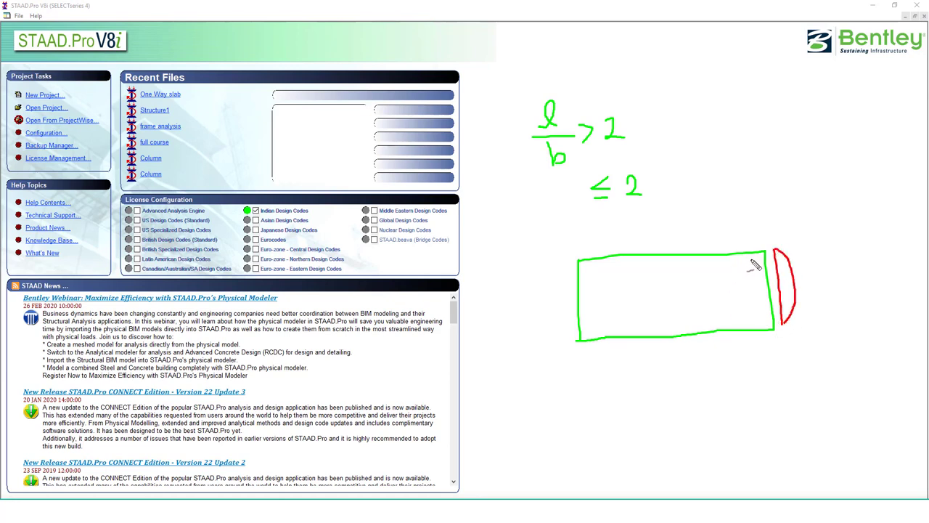
- Draw the main reinforcement bars across the slab sketch from right to left
left_click_drag(751, 259, 756, 312)
left_click_drag(735, 259, 735, 321)
left_click_drag(720, 262, 721, 320)
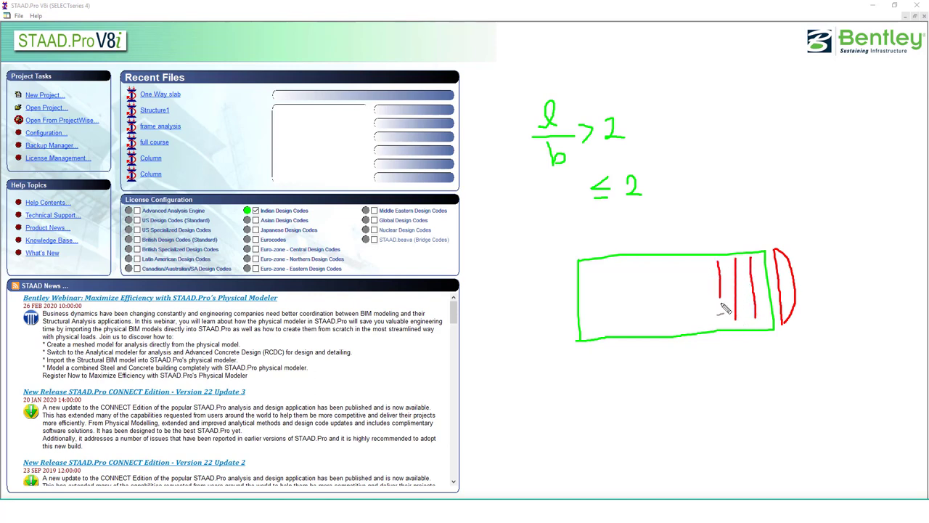
left_click_drag(704, 262, 704, 317)
left_click_drag(680, 270, 681, 316)
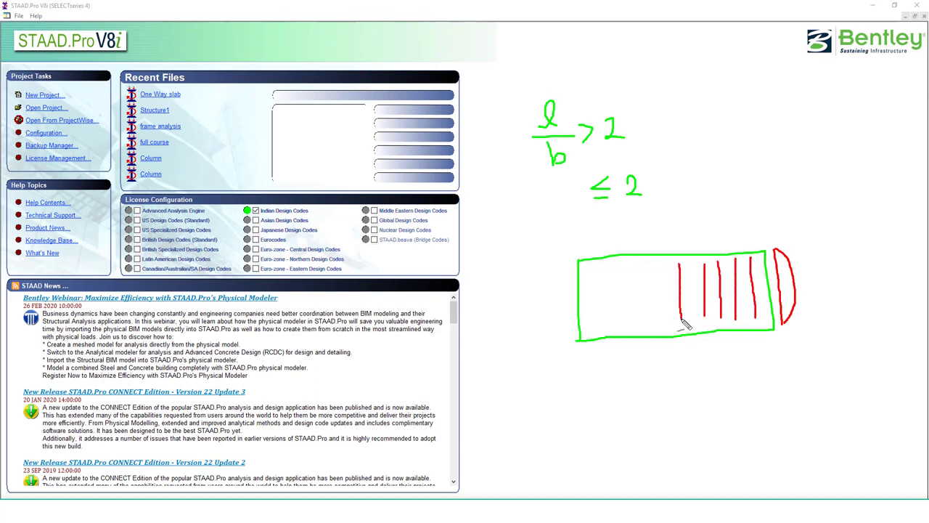
mouse_move(690, 265)
left_mouse_down()
mouse_move(690, 319)
mouse_move(666, 311)
left_mouse_up()
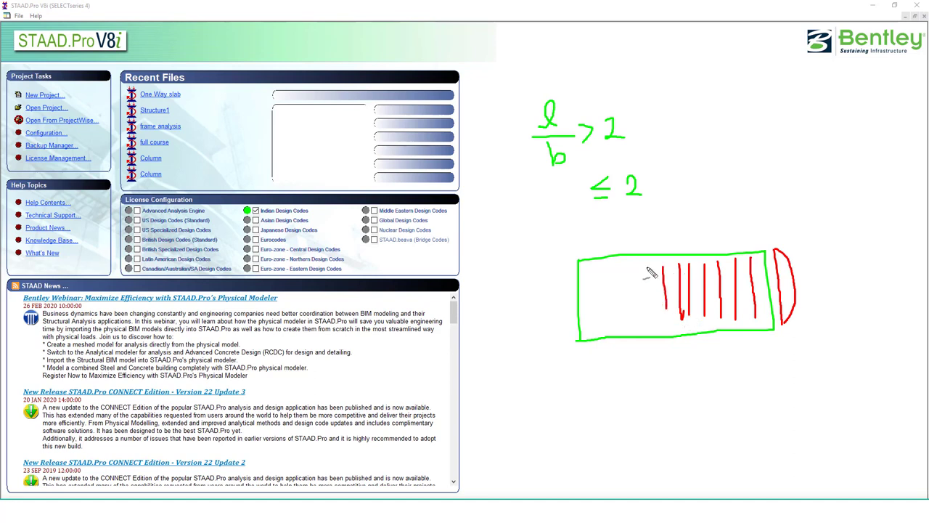
mouse_move(647, 265)
left_mouse_down()
mouse_move(645, 319)
mouse_move(624, 318)
left_mouse_up()
left_click_drag(609, 264, 608, 325)
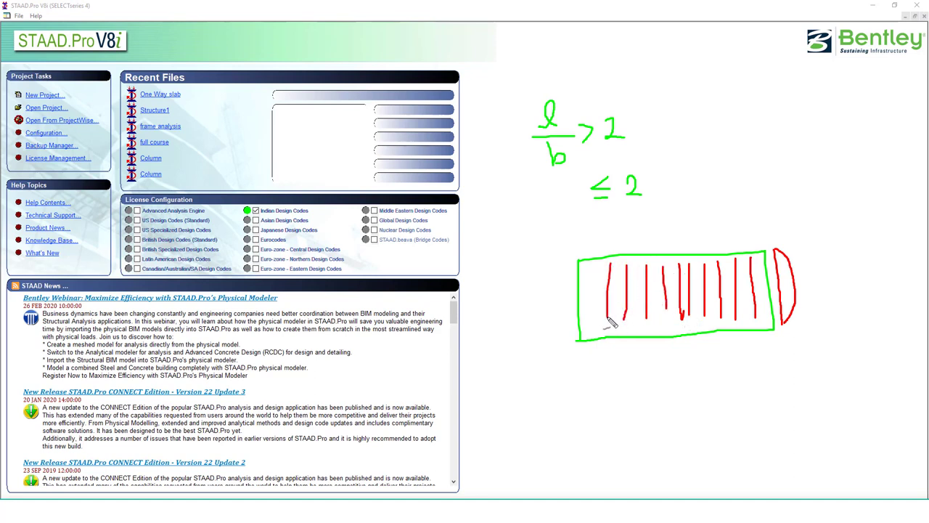
left_click_drag(593, 267, 593, 319)
- Draw four distribution bars along the slab and begin a second panel outline below
left_click_drag(584, 273, 752, 273)
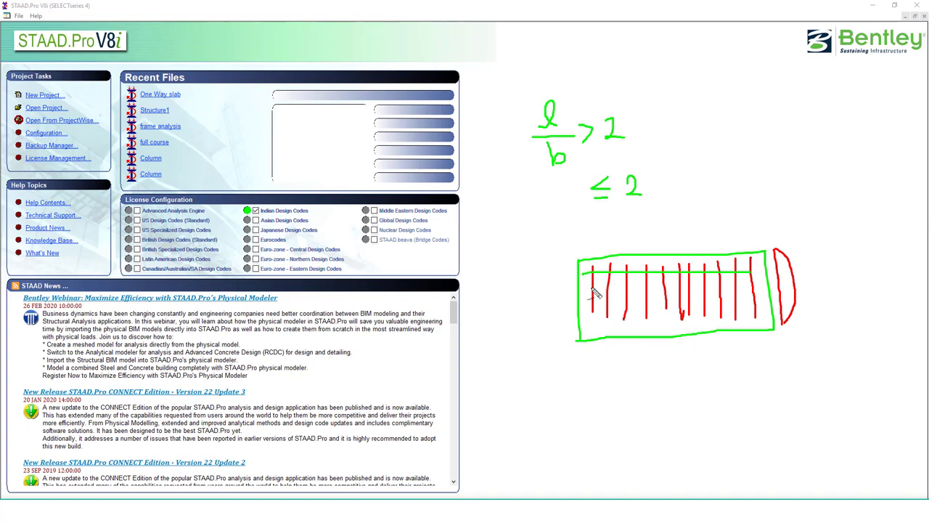
left_click_drag(586, 287, 738, 290)
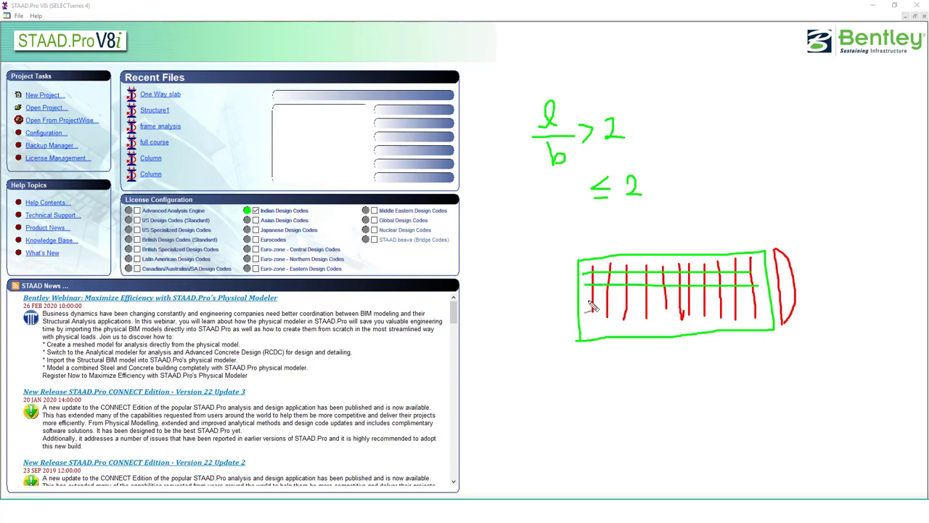
left_click_drag(589, 300, 758, 299)
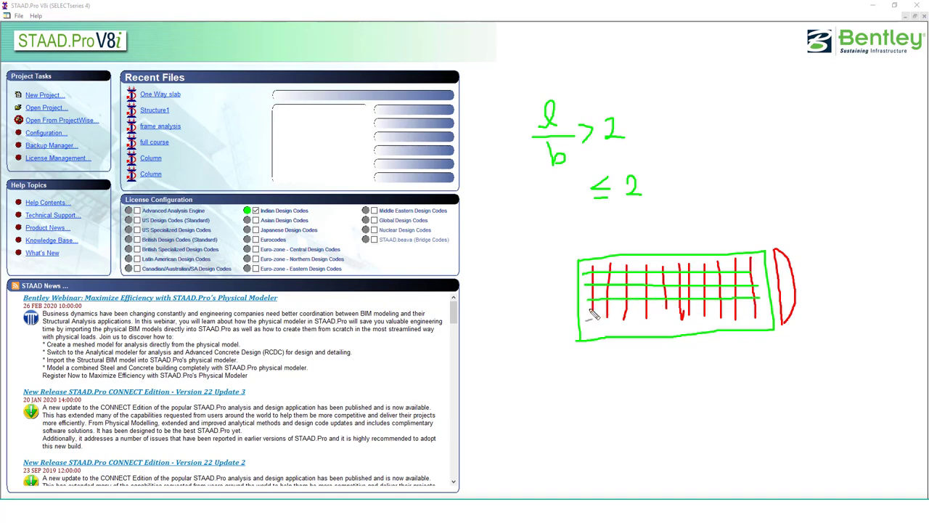
left_click_drag(588, 316, 774, 321)
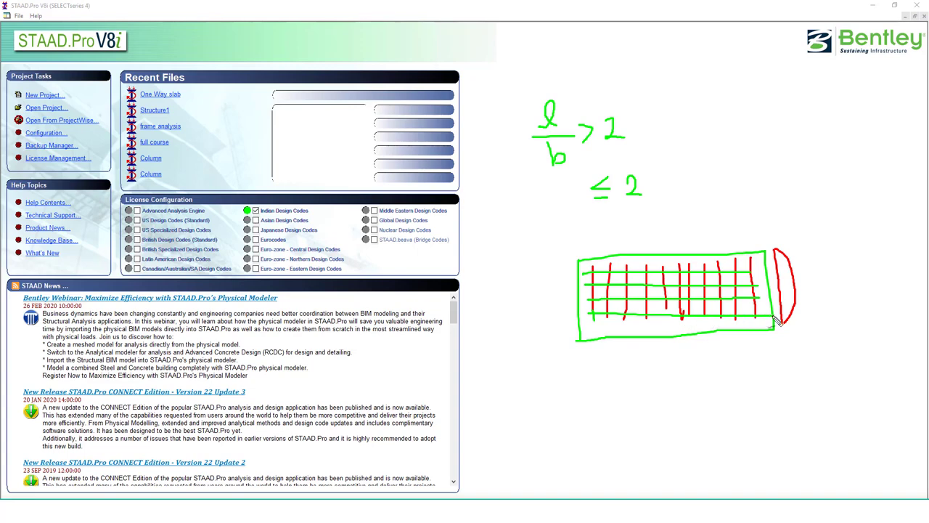
mouse_move(636, 370)
left_mouse_down()
mouse_move(636, 429)
mouse_move(749, 369)
mouse_move(757, 438)
mouse_move(632, 431)
left_mouse_up()
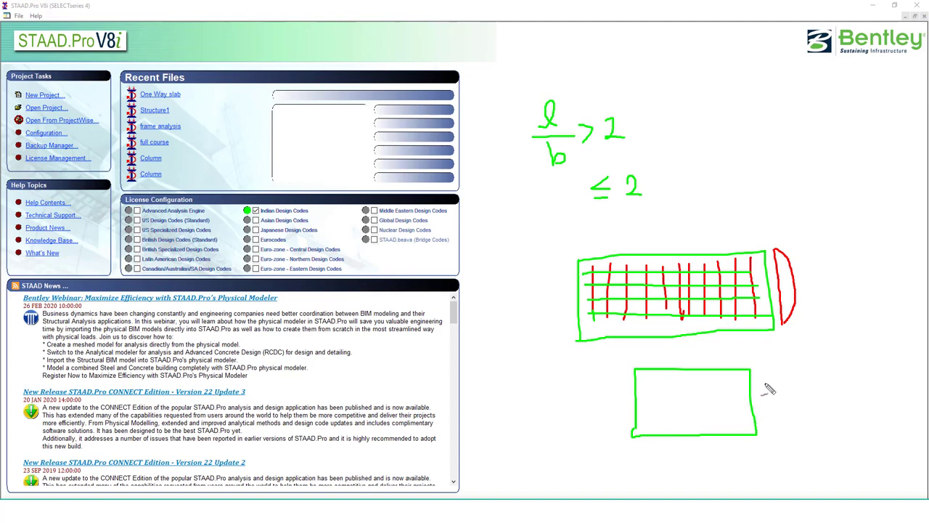
- Mark supports on the second panel's right and bottom edges and draw its vertical bars
mouse_move(763, 368)
left_mouse_down()
mouse_move(784, 421)
mouse_move(771, 438)
left_mouse_up()
left_click_drag(637, 450, 759, 448)
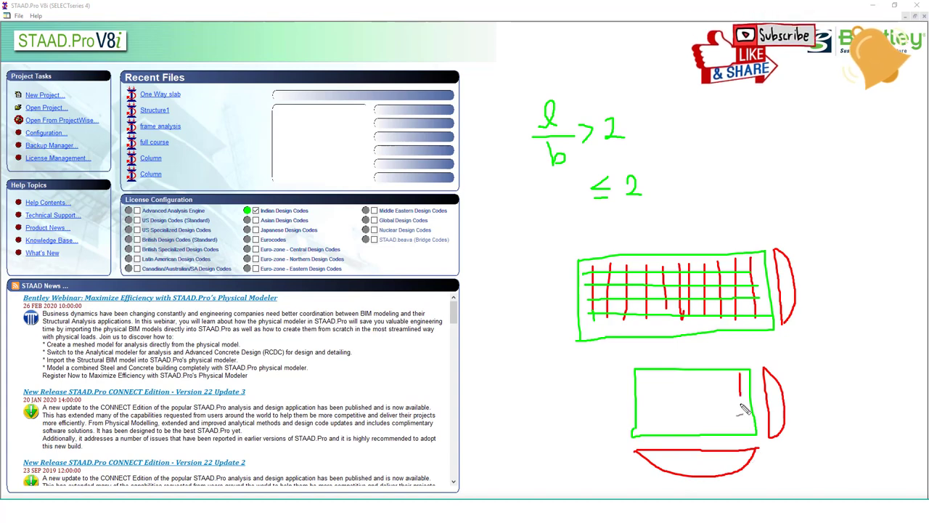
left_click_drag(741, 374, 740, 428)
left_click_drag(723, 373, 723, 427)
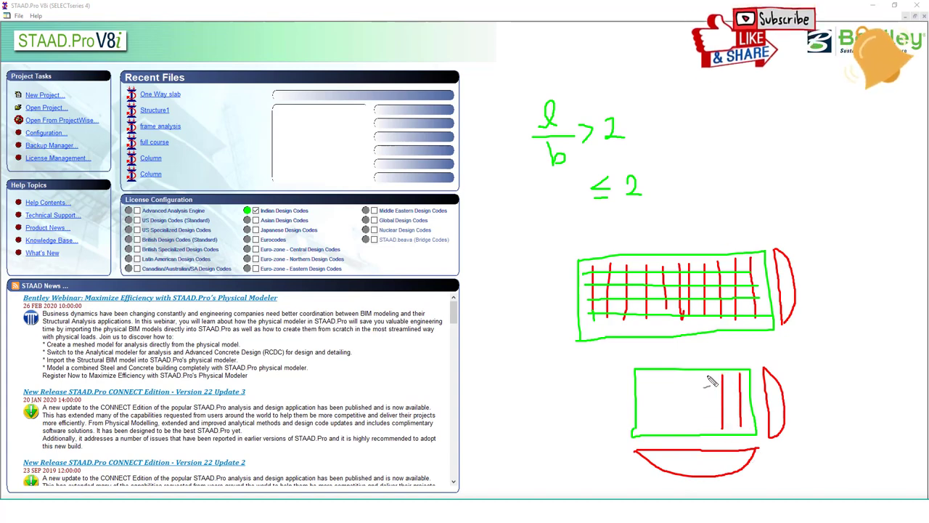
left_click_drag(707, 374, 707, 427)
left_click_drag(691, 374, 692, 427)
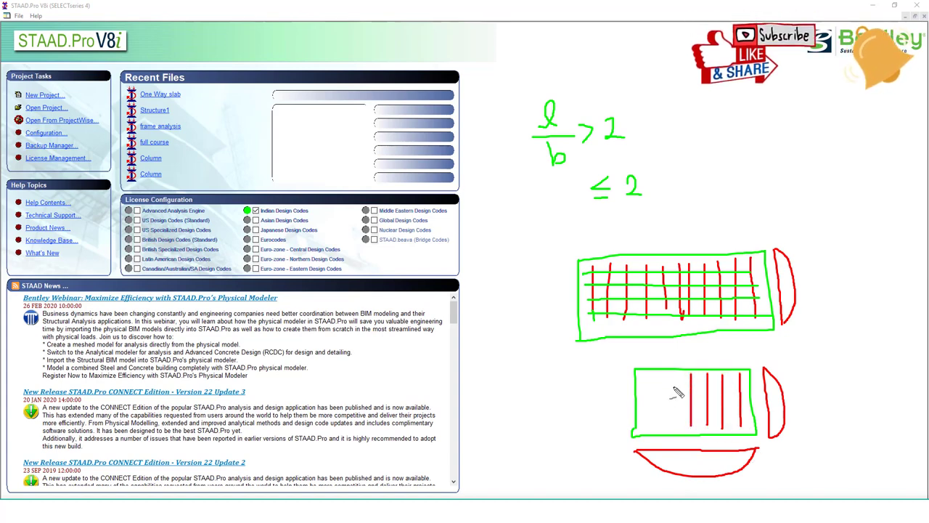
left_click_drag(676, 376, 677, 421)
- Add crossing horizontal bars to complete the second panel's two-way grid
mouse_move(662, 376)
left_mouse_down()
mouse_move(662, 427)
mouse_move(649, 418)
mouse_move(748, 390)
left_mouse_up()
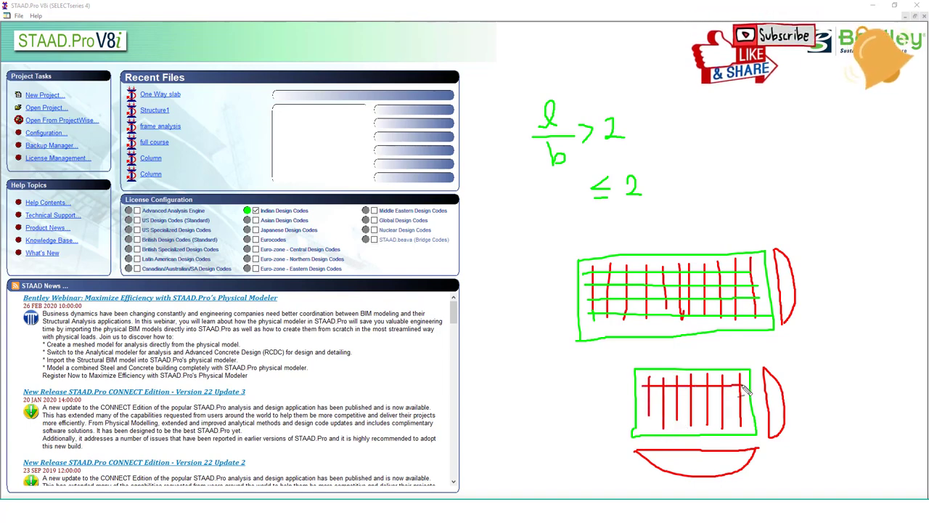
left_click_drag(643, 398, 750, 401)
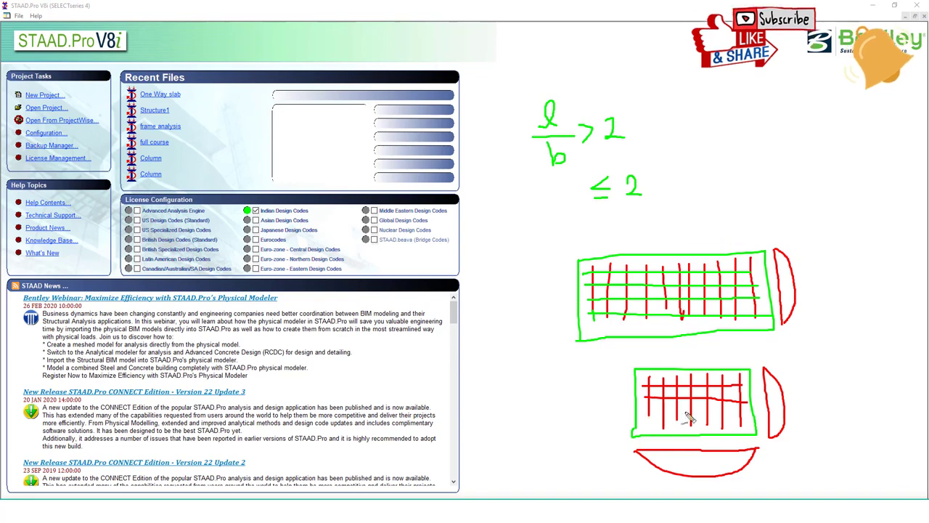
left_click_drag(643, 411, 748, 411)
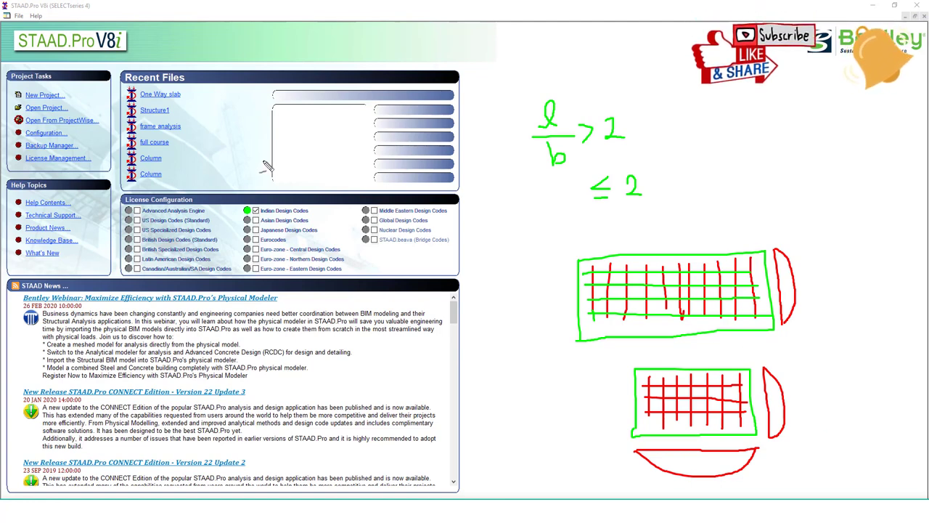
- Start a new structural model named One way Slab, overwriting the existing file
left_click(52, 96)
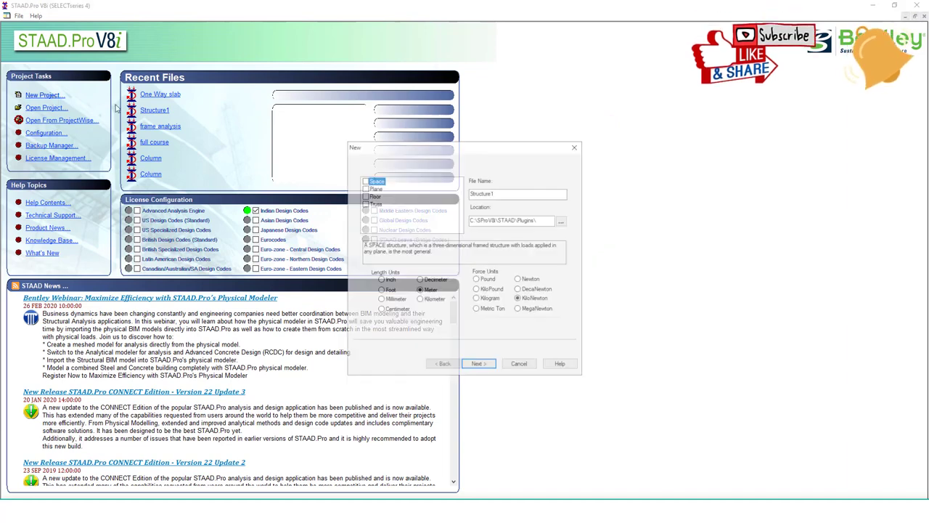
double_click(483, 192)
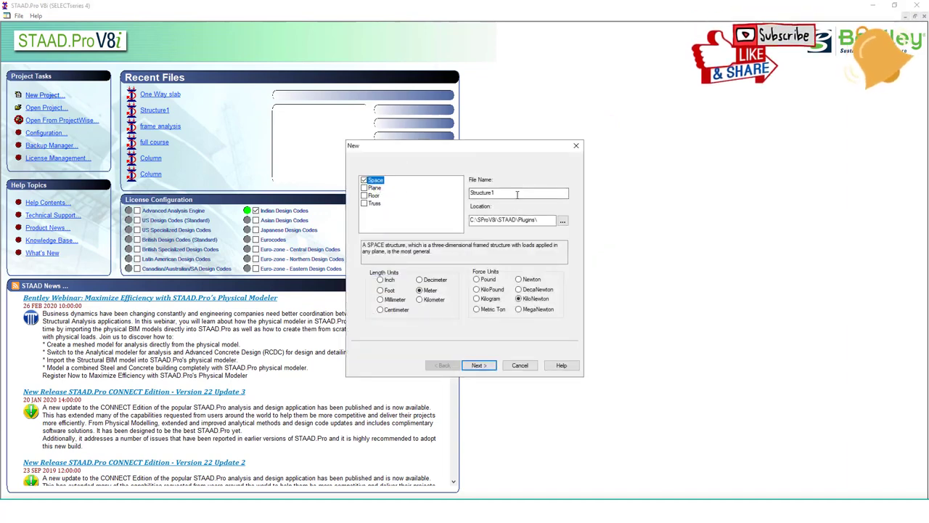
type("One")
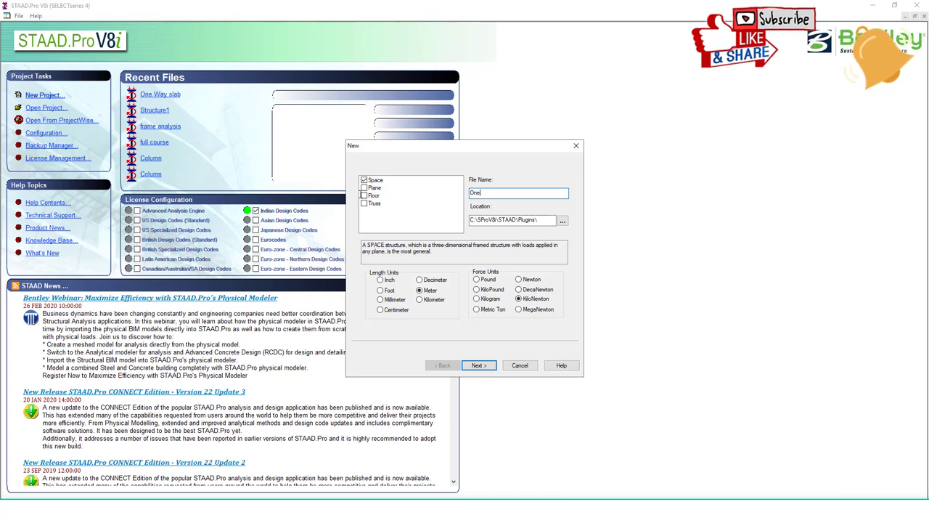
type(" one Sla")
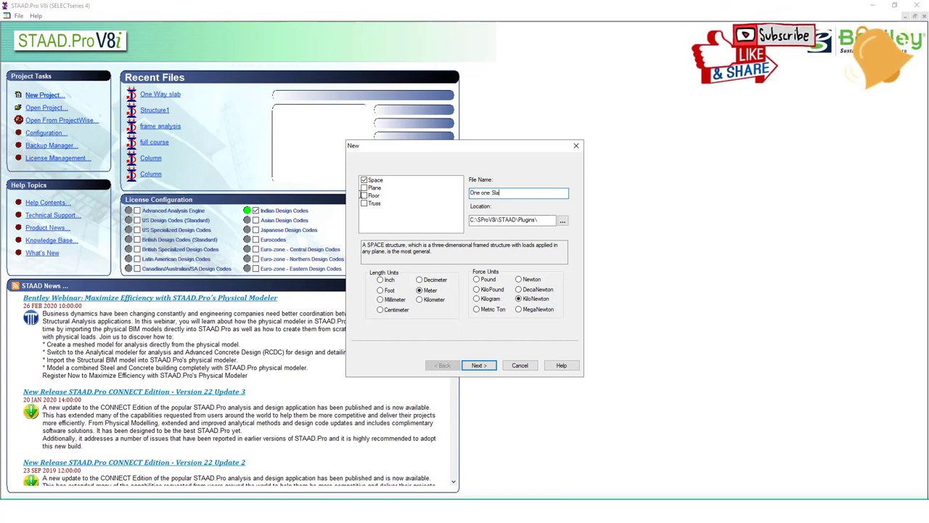
type("b")
type("way")
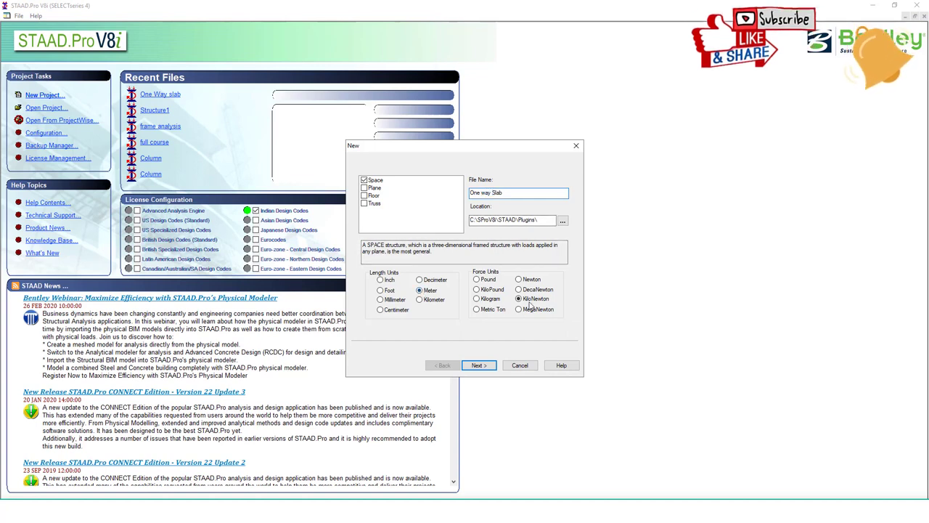
left_click(482, 365)
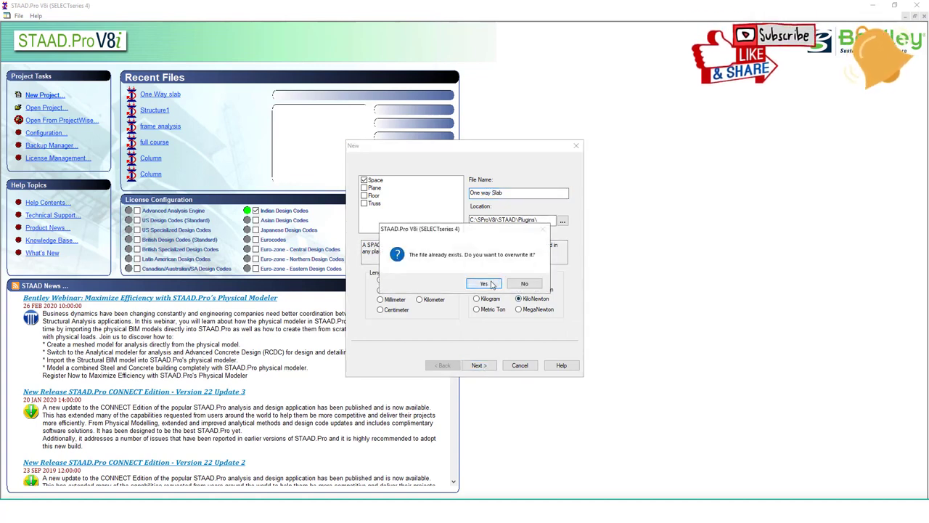
left_click(484, 286)
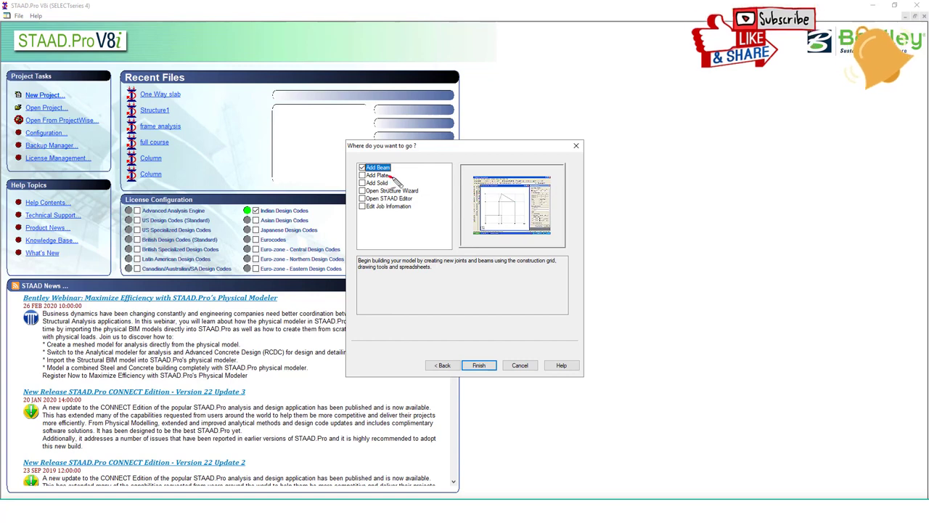
- Choose Add Plate as the starting point and finish the new-model wizard
left_click_drag(389, 174, 423, 155)
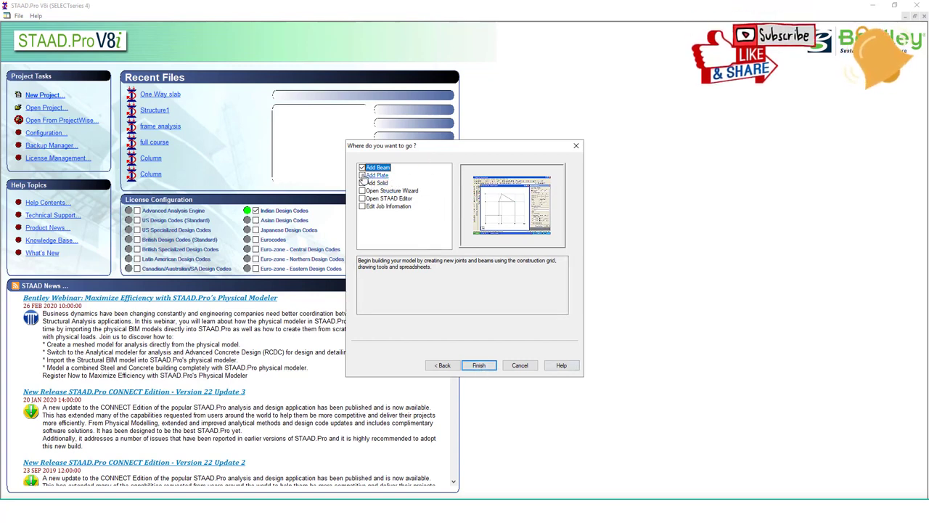
left_click(367, 176)
left_click(479, 365)
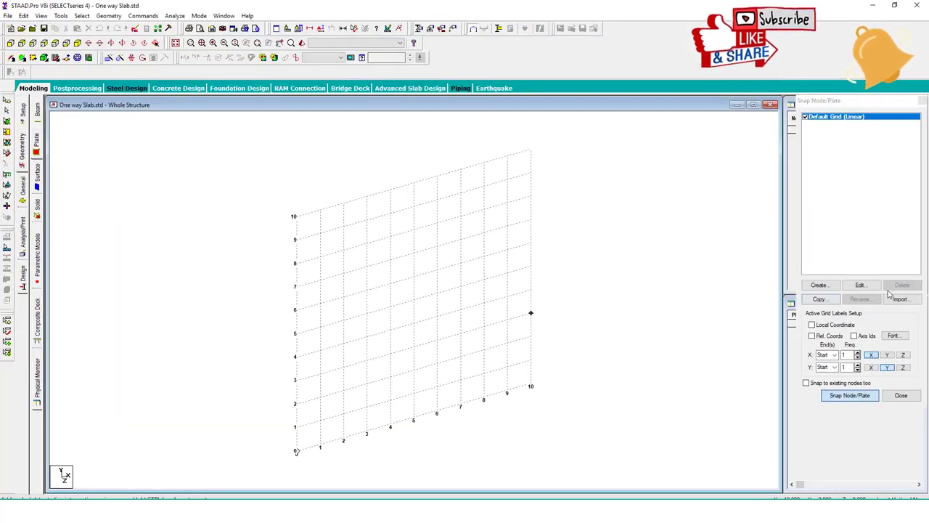
- Change the default grid to the horizontal X-Z plane
left_click(860, 284)
left_click(668, 171)
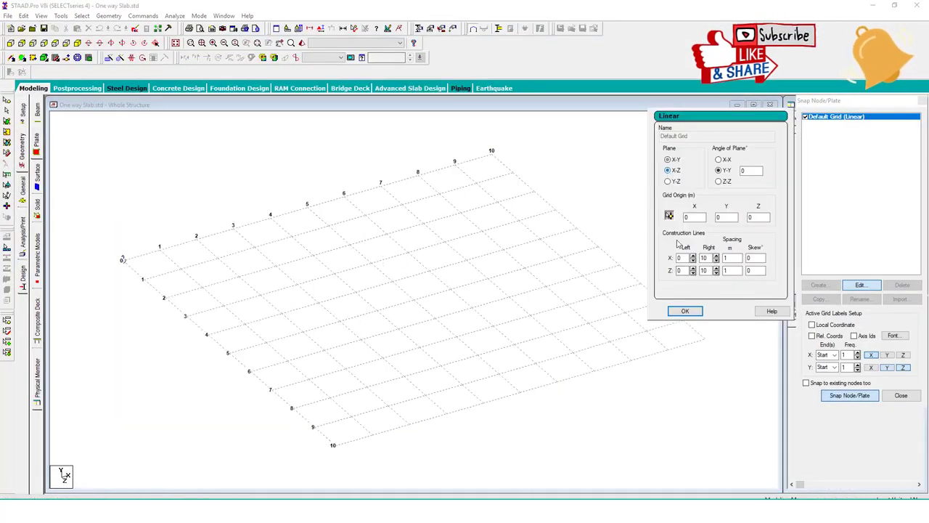
left_click(684, 311)
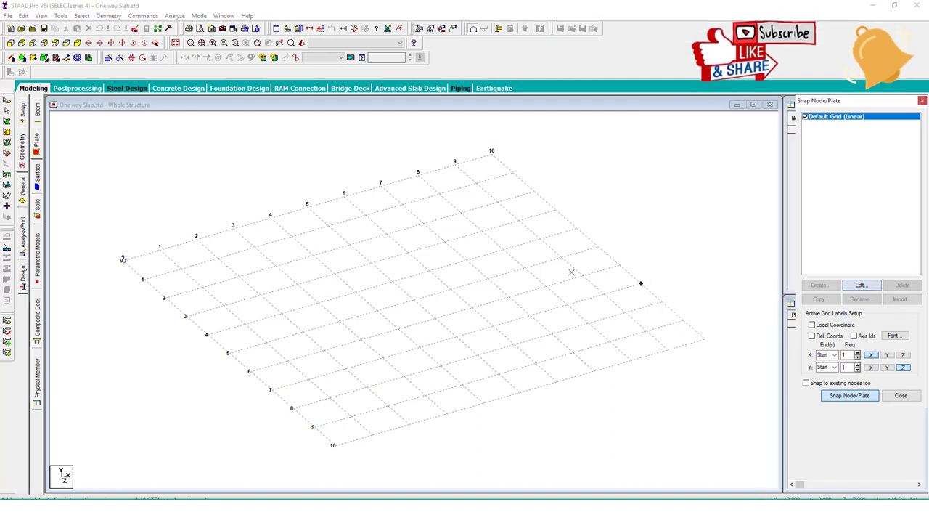
- Draw a 10 m by 3 m plate by snapping its four corner nodes
left_click(122, 258)
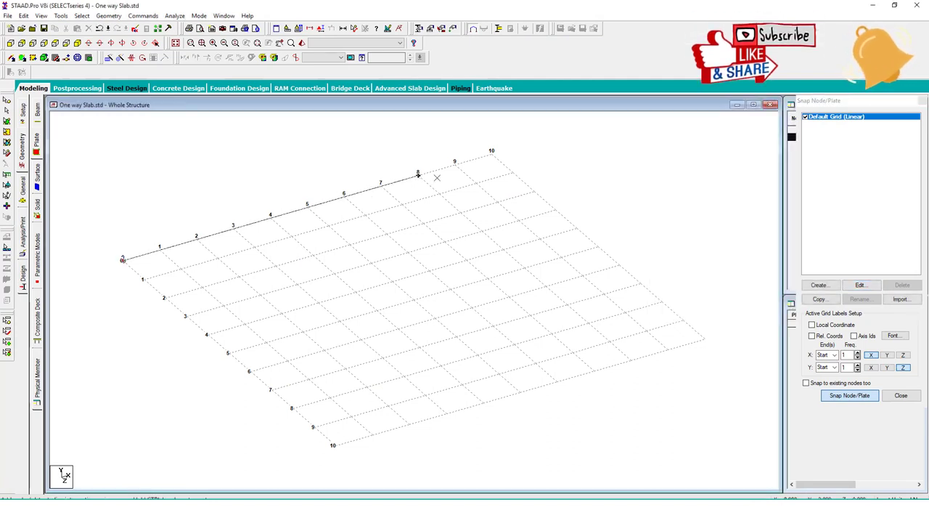
left_click(492, 151)
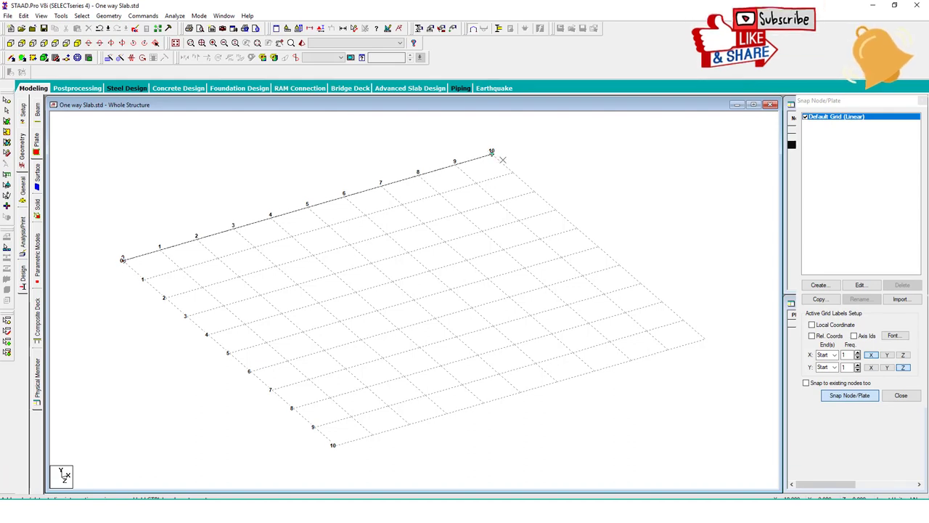
left_click(556, 209)
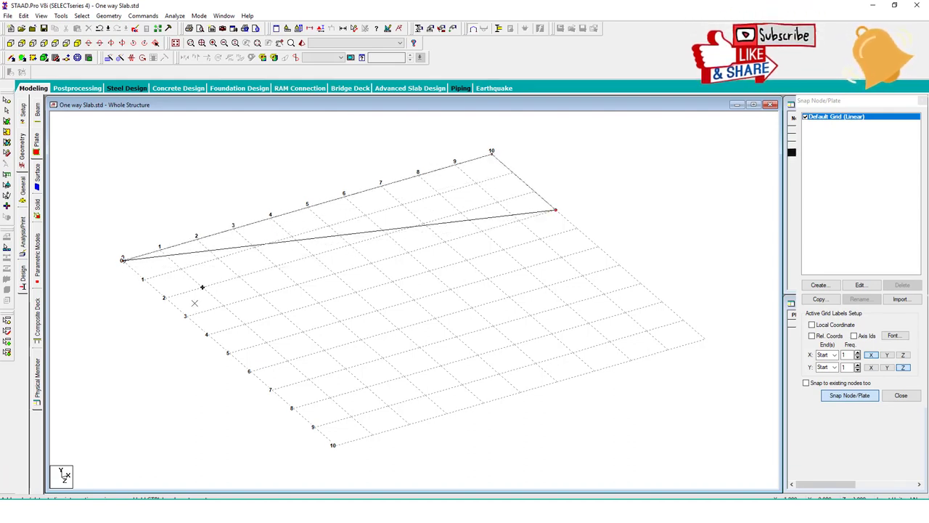
left_click(187, 315)
left_click(123, 259)
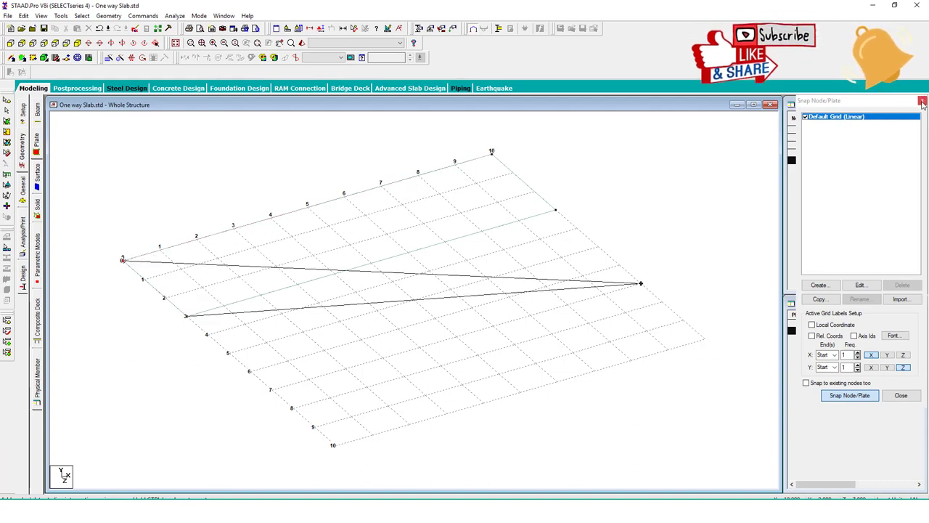
key("Escape")
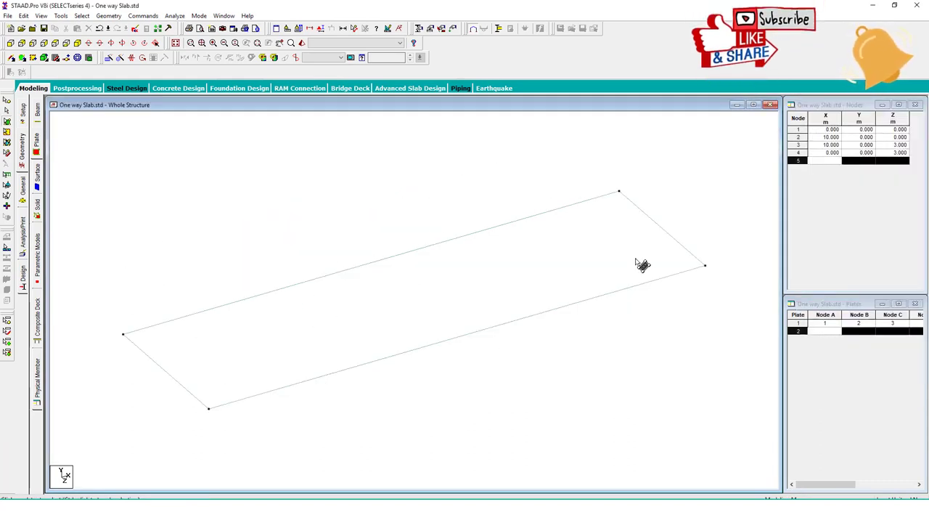
- Annotate the slab ratio l/b = 10/3 ≈ 3.3, then clear the annotations
mouse_move(425, 215)
left_mouse_down()
mouse_move(455, 177)
mouse_move(466, 213)
mouse_move(494, 222)
left_mouse_up()
mouse_move(439, 234)
left_mouse_down()
mouse_move(472, 289)
mouse_move(450, 285)
left_mouse_up()
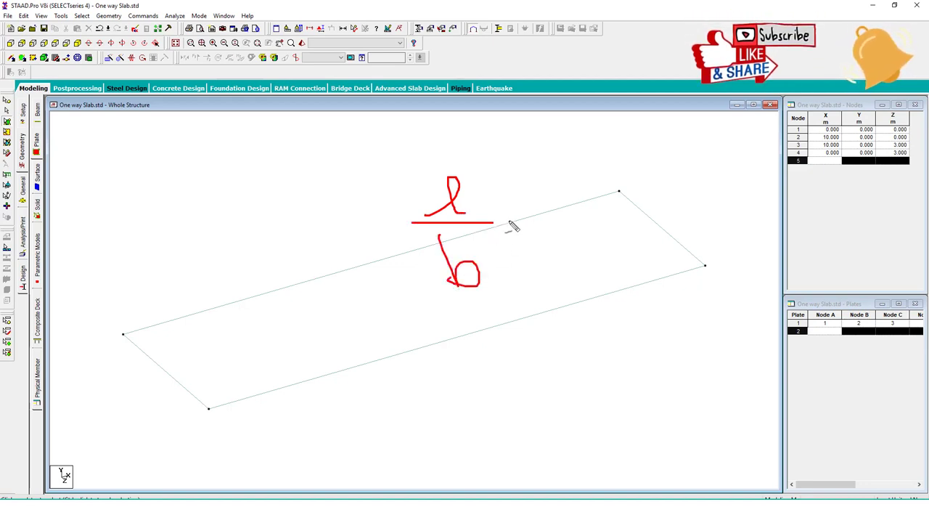
left_click_drag(506, 217, 523, 214)
left_click_drag(517, 232, 541, 220)
left_click_drag(553, 169, 567, 213)
left_click_drag(589, 172, 603, 170)
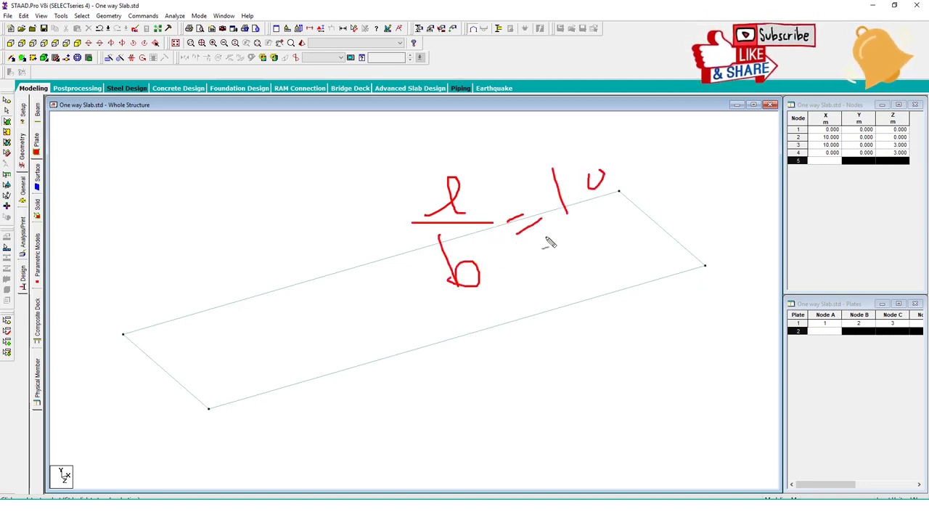
mouse_move(546, 236)
left_mouse_down()
mouse_move(604, 214)
mouse_move(591, 259)
mouse_move(569, 257)
left_mouse_up()
mouse_move(614, 211)
left_mouse_down()
mouse_move(684, 194)
mouse_move(674, 205)
mouse_move(691, 216)
left_mouse_up()
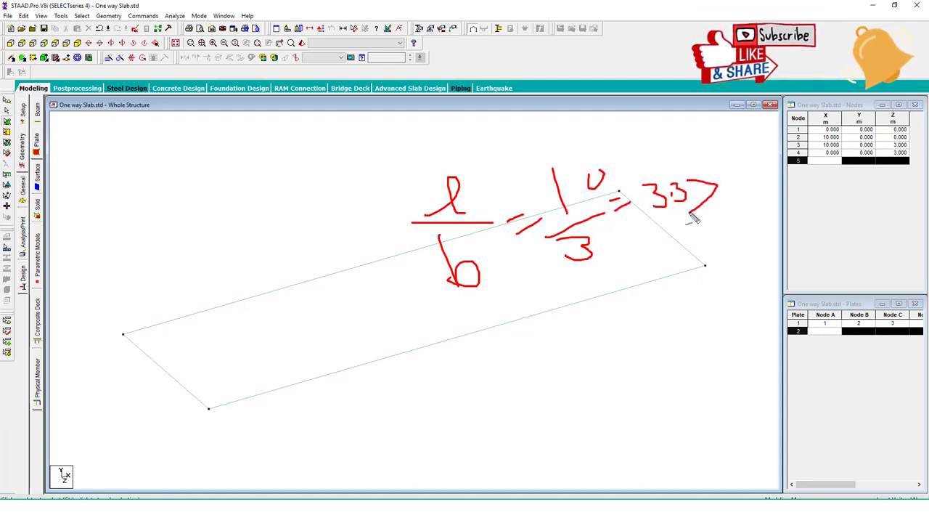
left_click_drag(734, 168, 742, 205)
key("e")
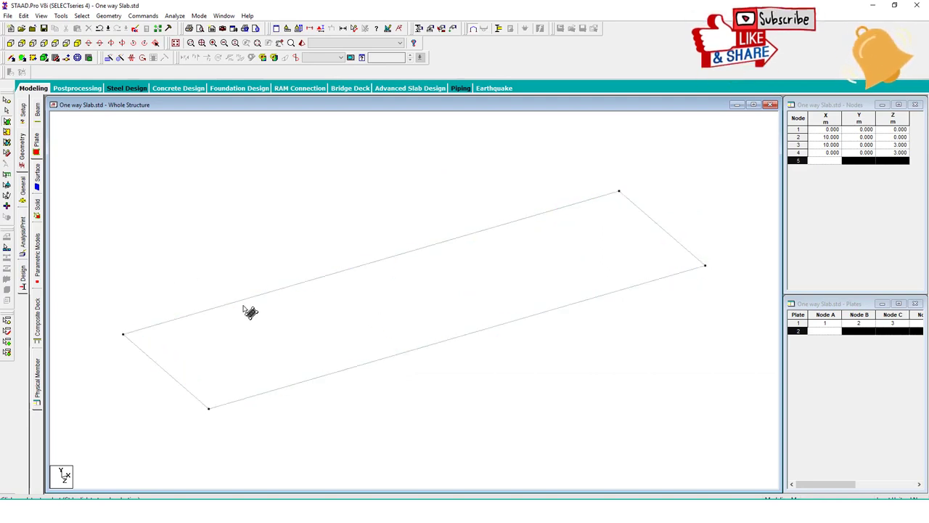
- Select the slab plate and bring up Generate Plate Mesh
right_click(306, 324)
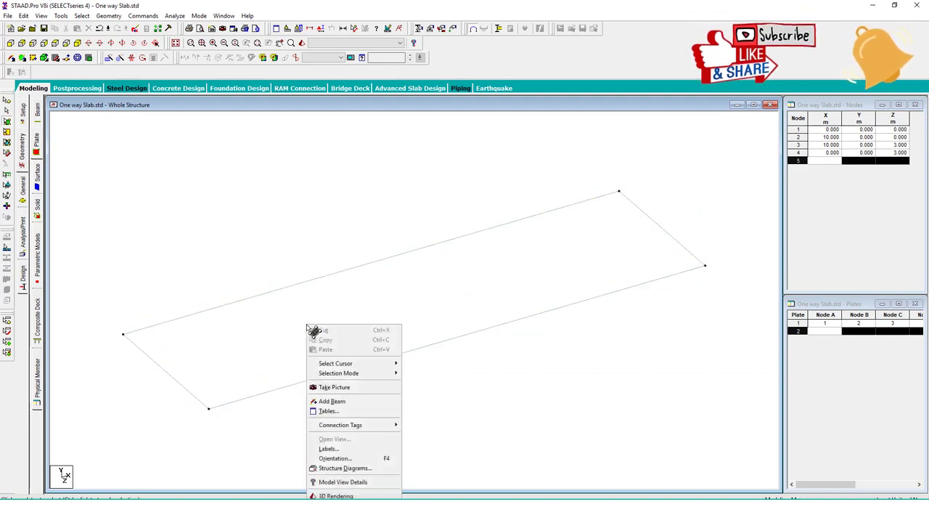
left_click(6, 122)
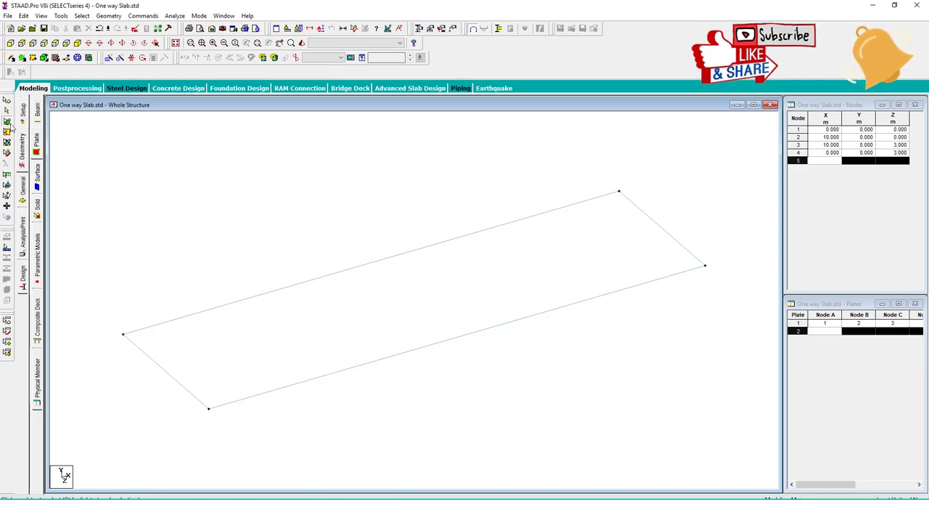
left_click(334, 319)
right_click(334, 319)
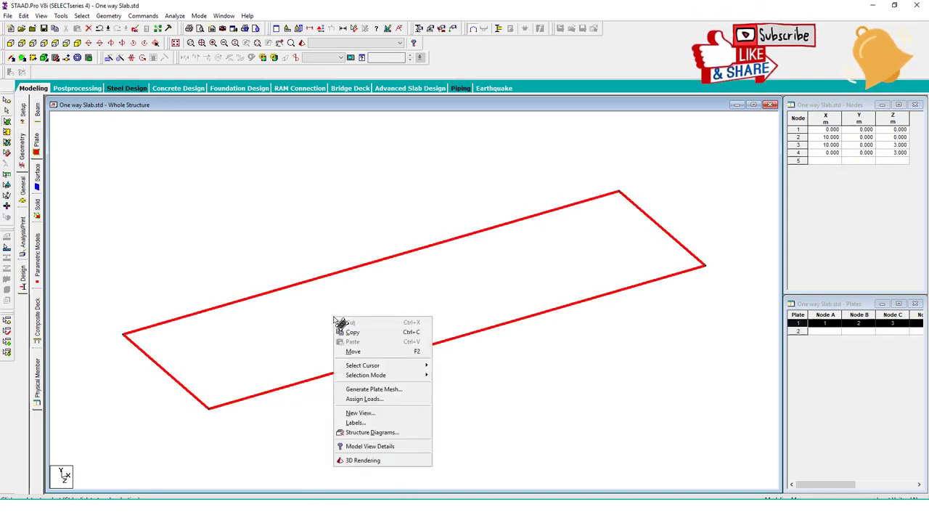
left_click(371, 389)
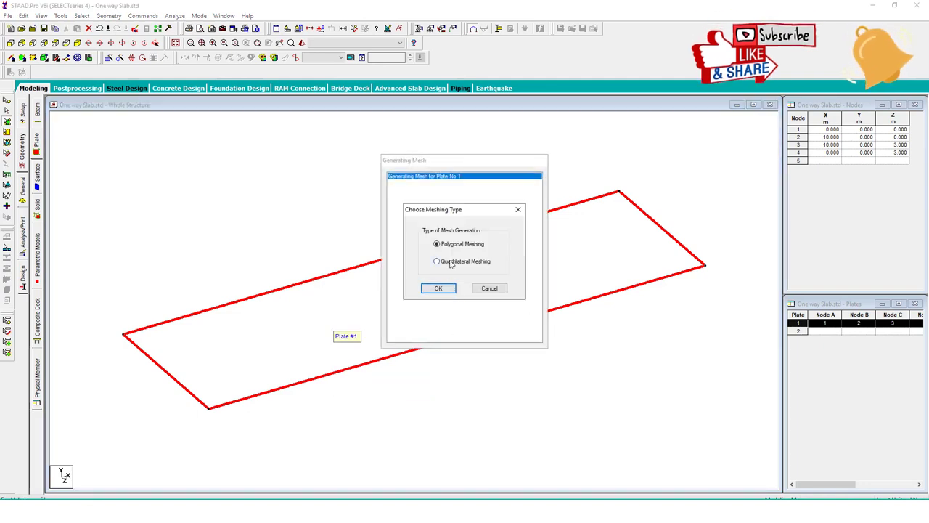
- Annotate polygonal meshing as triangular and quadrilateral meshing as square elements
left_click_drag(484, 250, 537, 230)
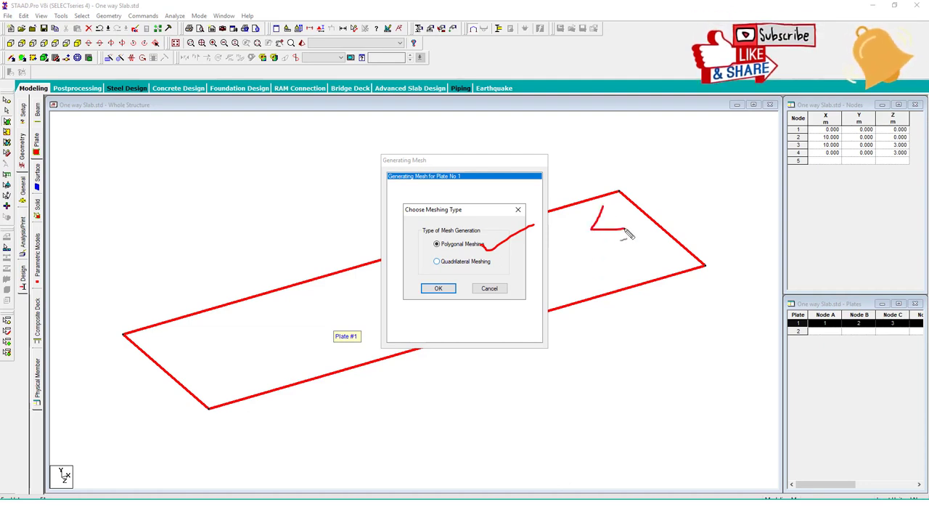
left_click_drag(625, 230, 603, 206)
mouse_move(553, 258)
left_mouse_down()
mouse_move(555, 270)
mouse_move(593, 276)
left_mouse_up()
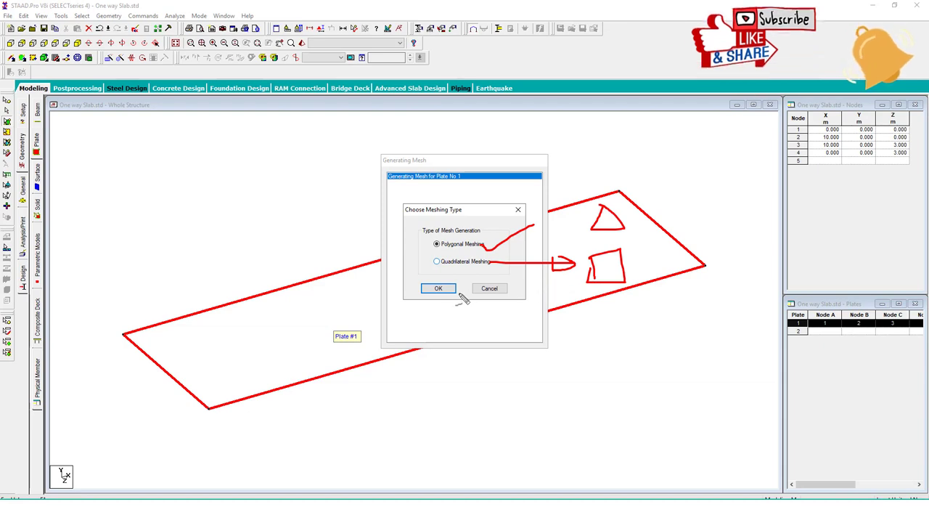
key("Escape")
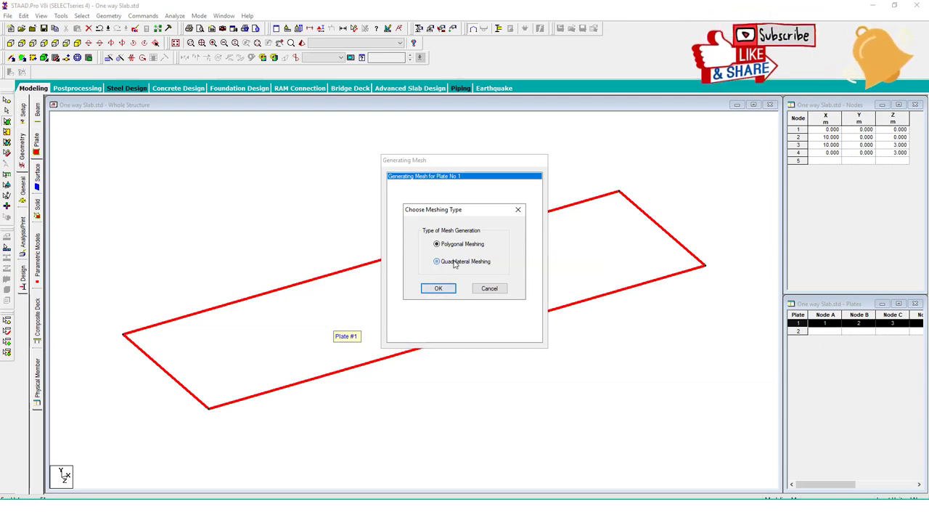
- Apply quadrilateral meshing with 10 divisions on each side
left_click(455, 263)
left_click(438, 288)
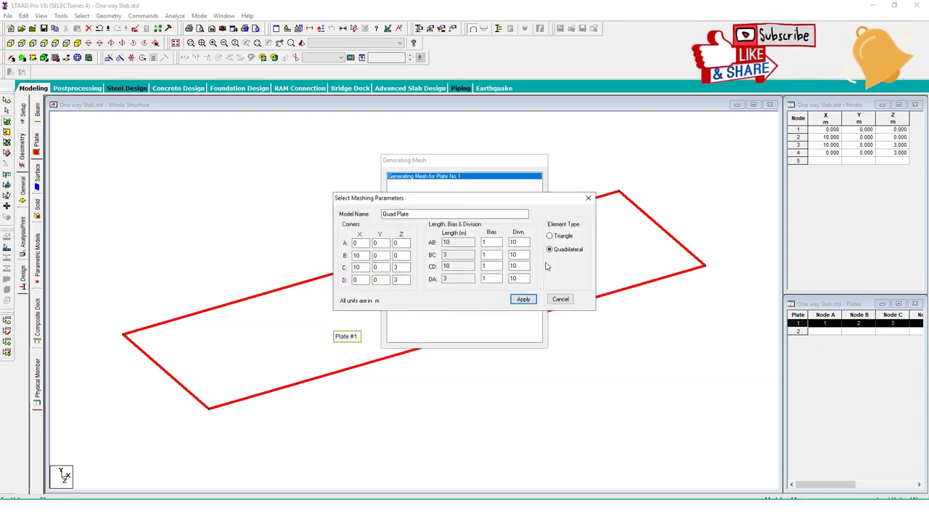
left_click(524, 300)
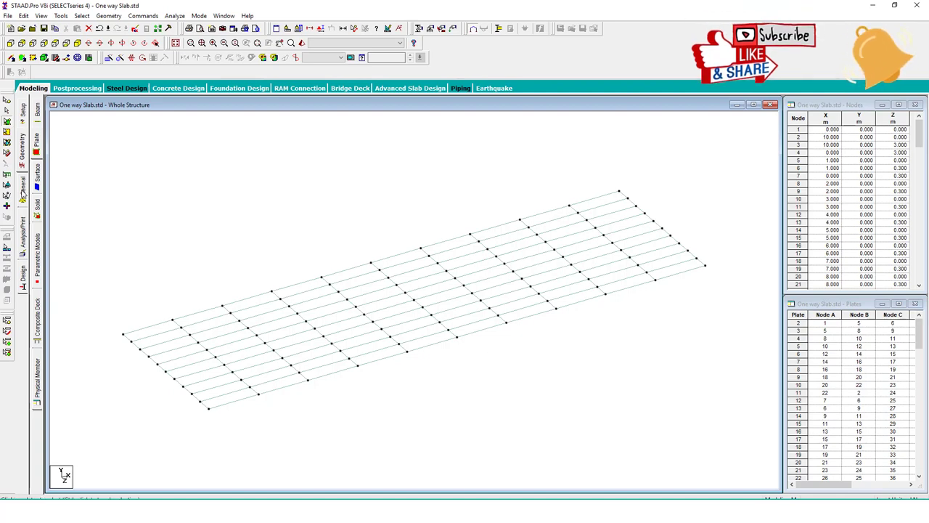
- Create a new fixed support definition in the Supports page
left_click(23, 194)
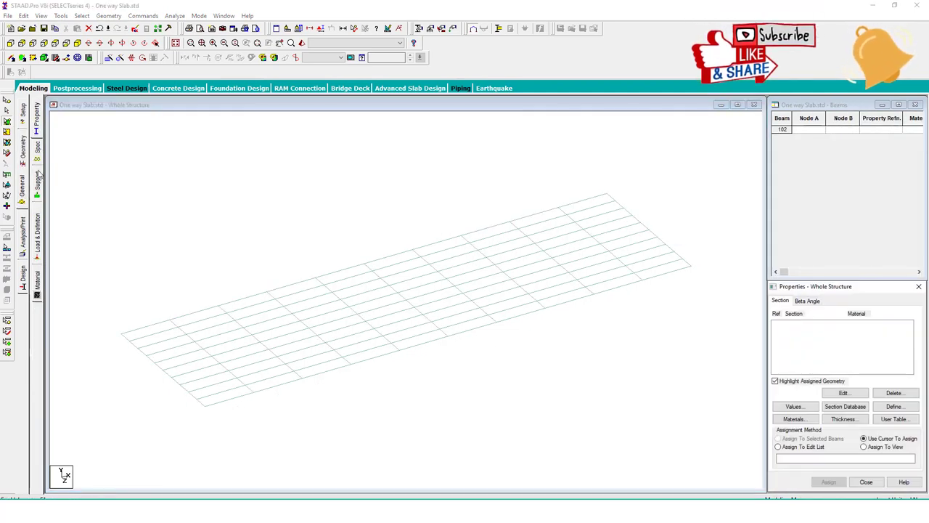
left_click(39, 178)
left_click(854, 411)
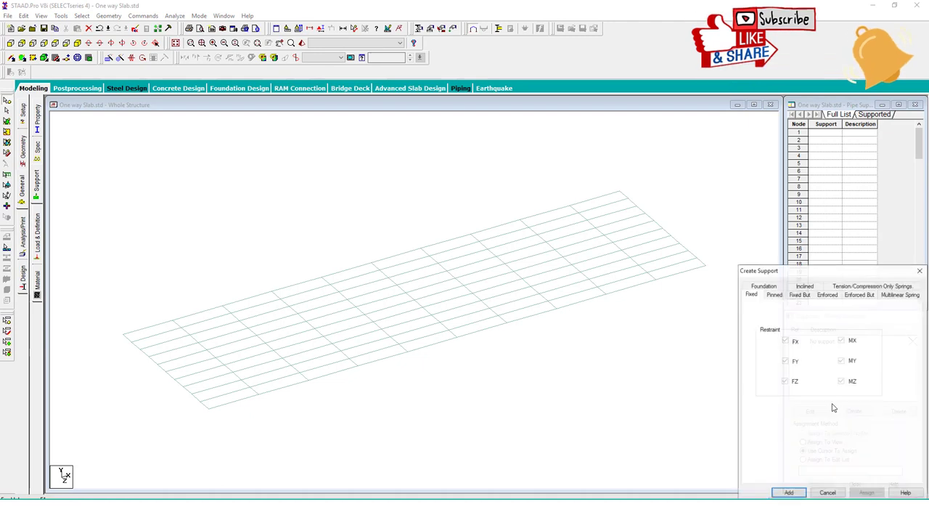
left_click(790, 492)
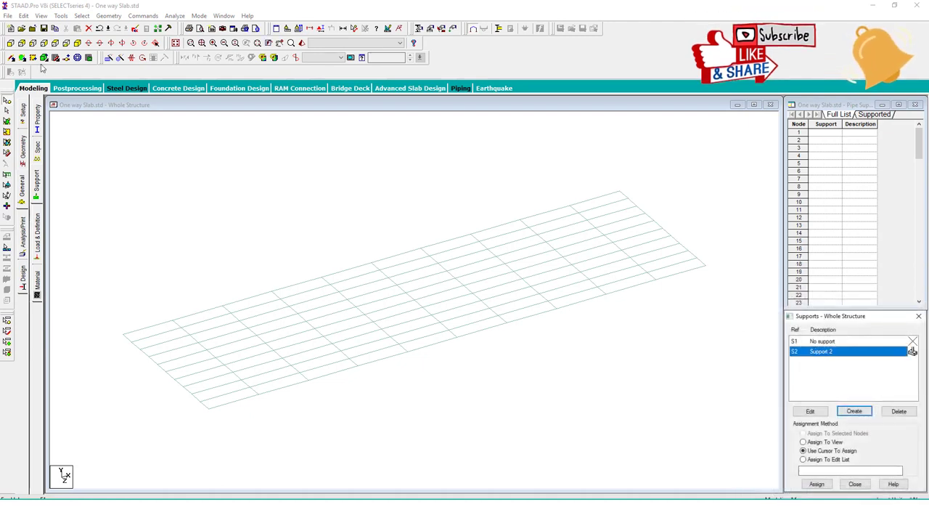
- Assign the support S2 to all nodes on the slab's top and bottom edges
left_click(54, 43)
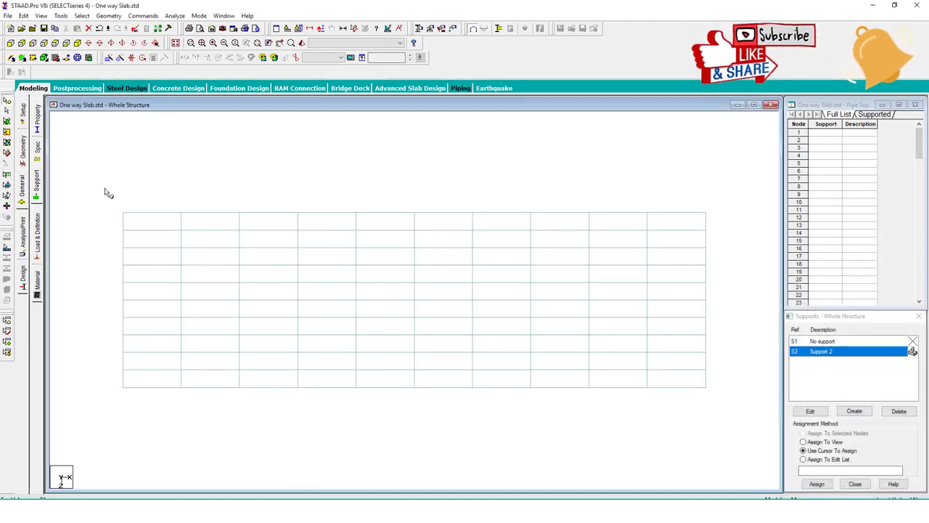
left_click_drag(499, 218, 698, 219)
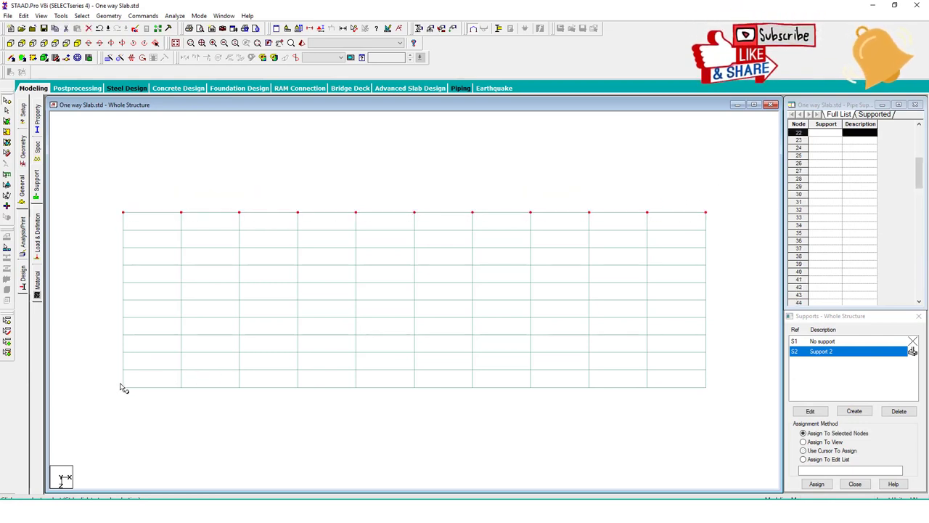
left_click_drag(291, 393, 719, 401)
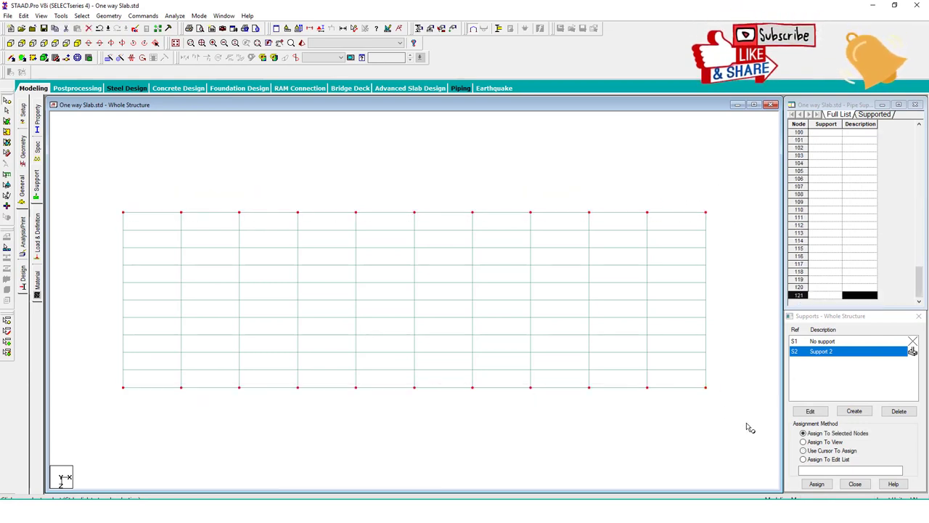
left_click(824, 450)
left_click(850, 425)
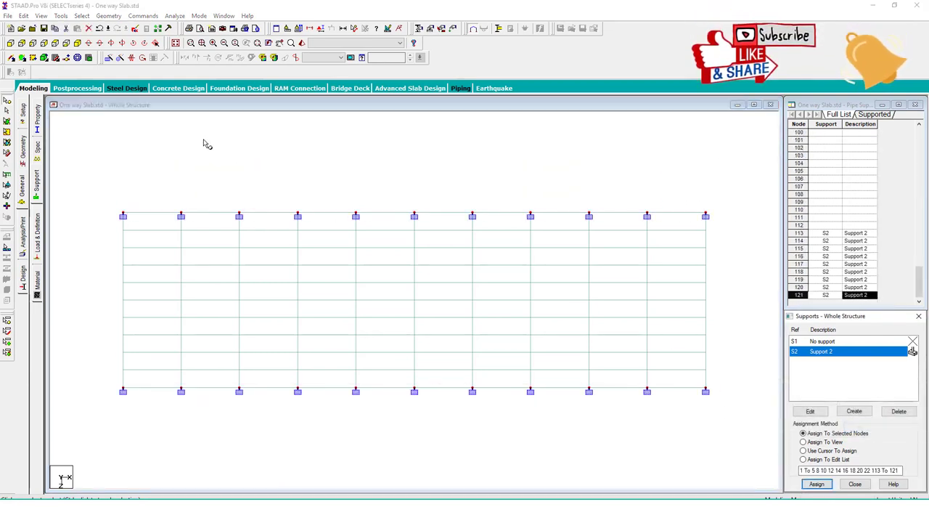
left_click(76, 44)
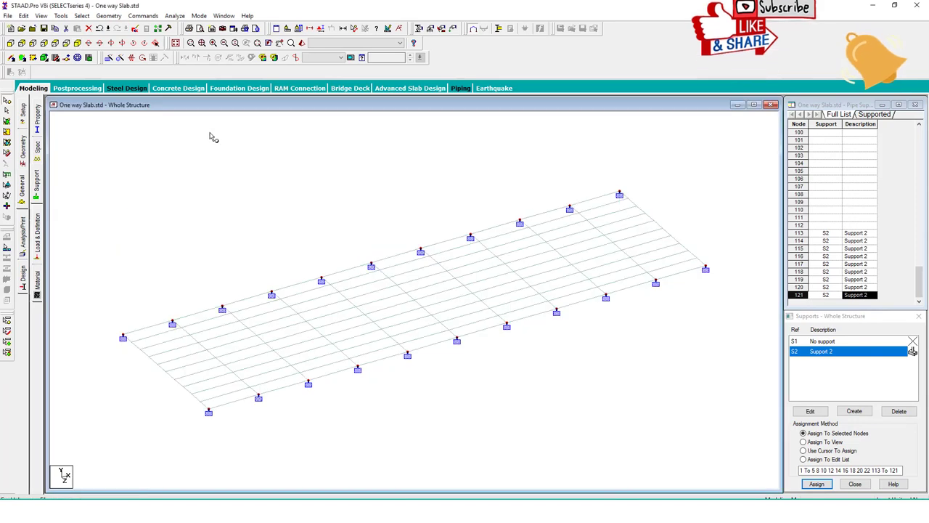
left_click(40, 120)
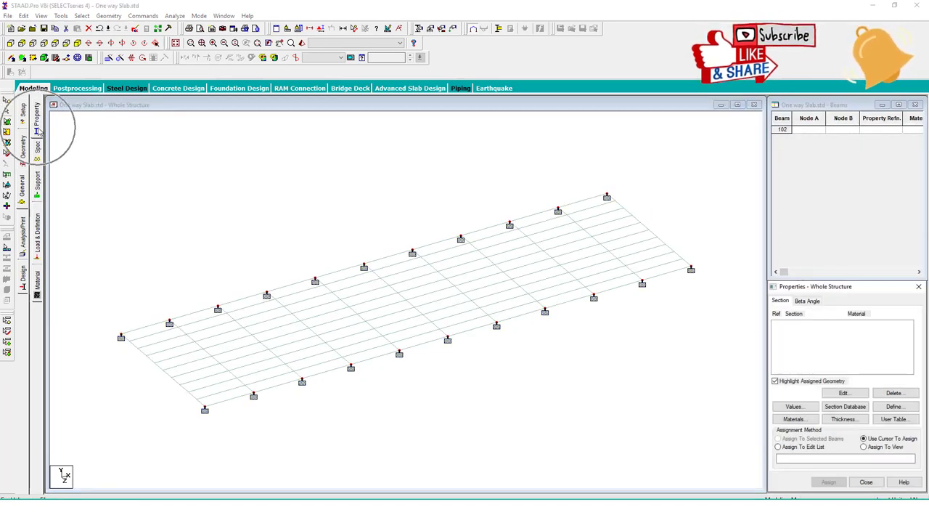
- Define a 0.150 m concrete plate thickness property
left_click(845, 420)
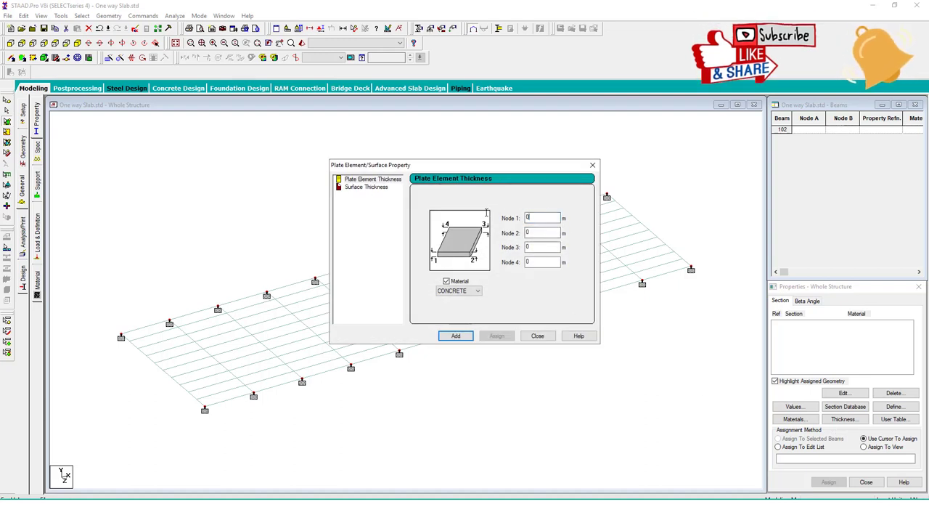
type("0.150")
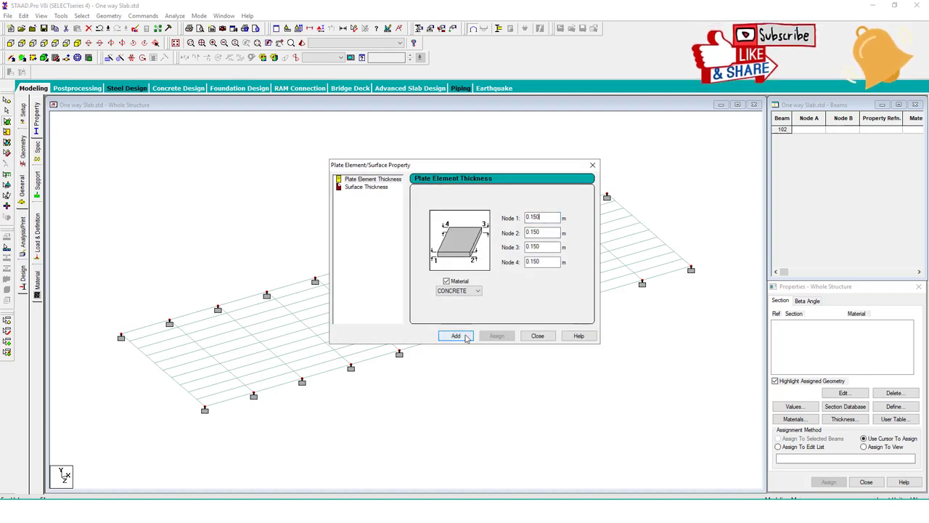
left_click(466, 337)
left_click(457, 336)
left_click(537, 335)
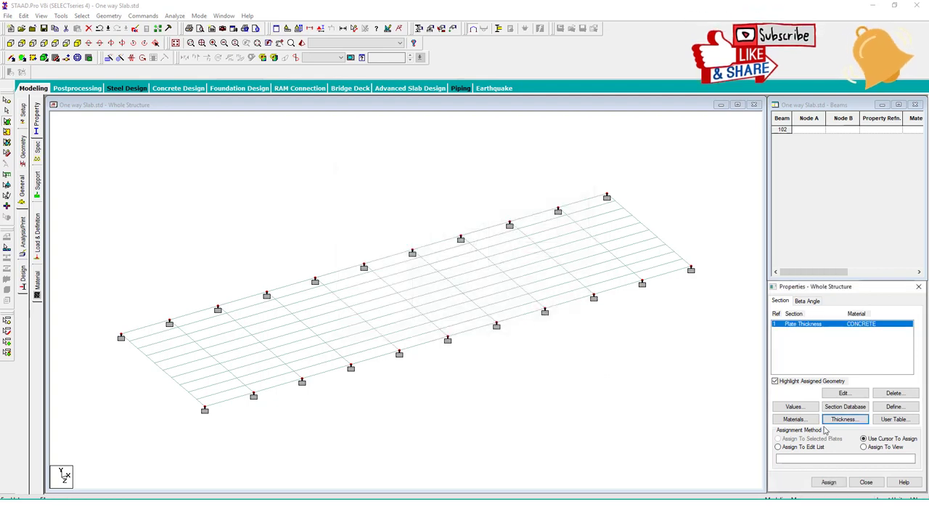
- Assign the 0.150 m thickness to all plates in view
left_click_drag(782, 325, 668, 238)
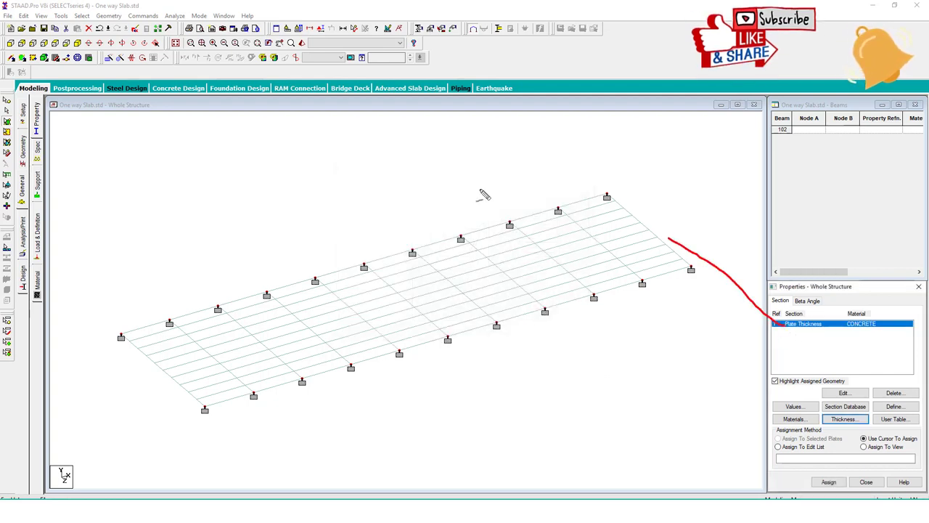
mouse_move(494, 200)
left_mouse_down()
mouse_move(304, 252)
mouse_move(296, 349)
mouse_move(530, 215)
left_mouse_up()
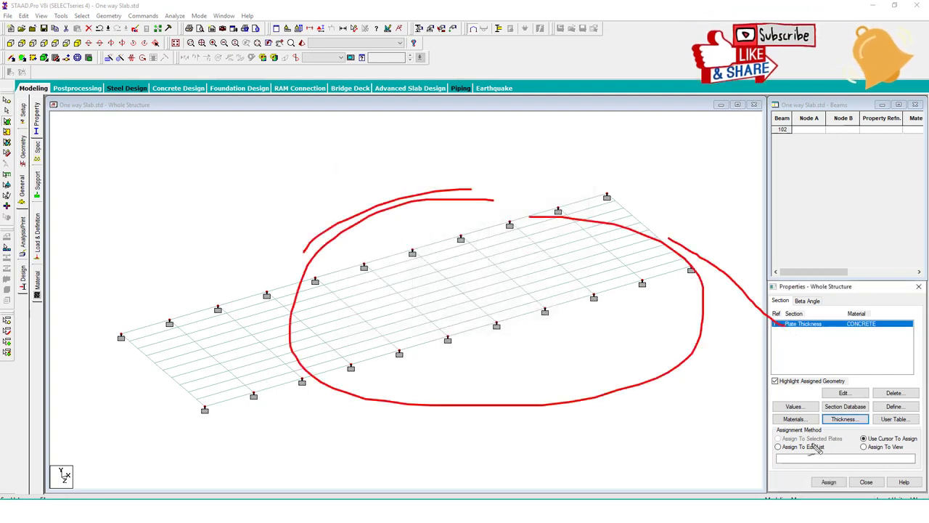
left_click(864, 446)
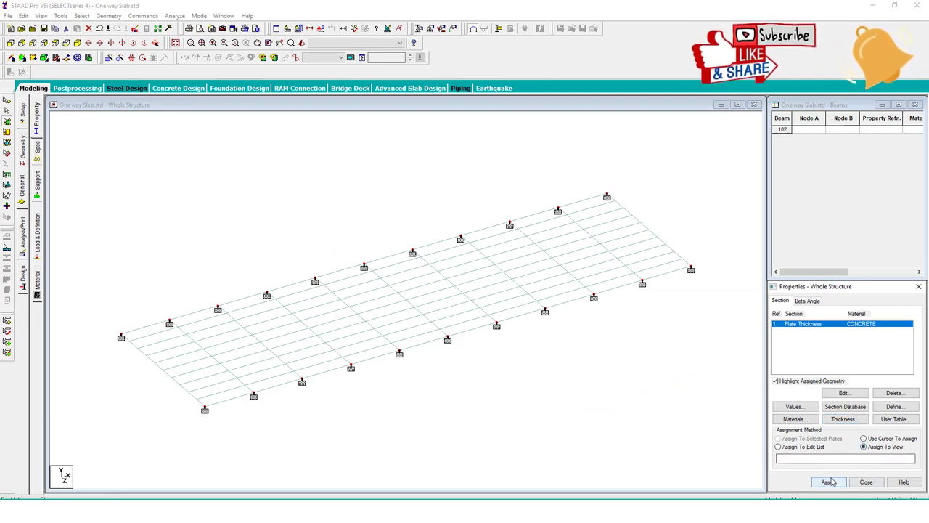
left_click(830, 482)
left_click(861, 411)
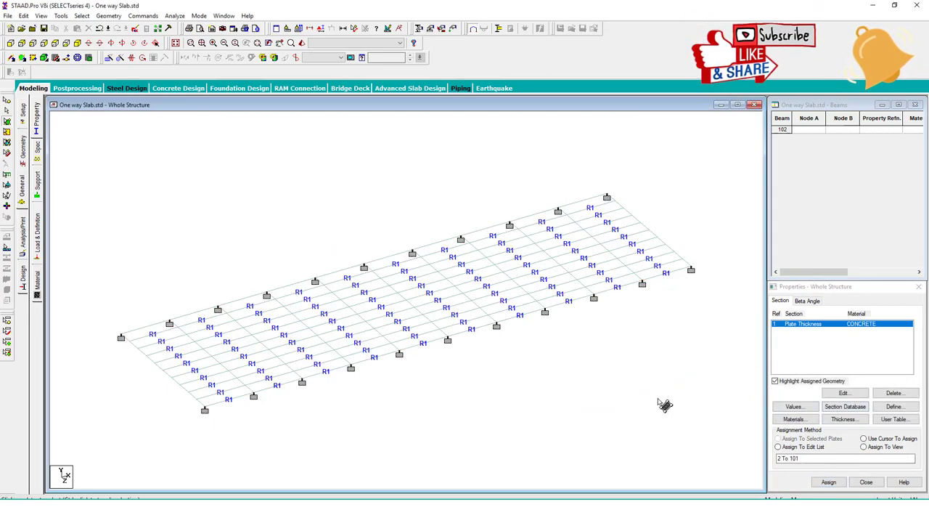
left_click(37, 236)
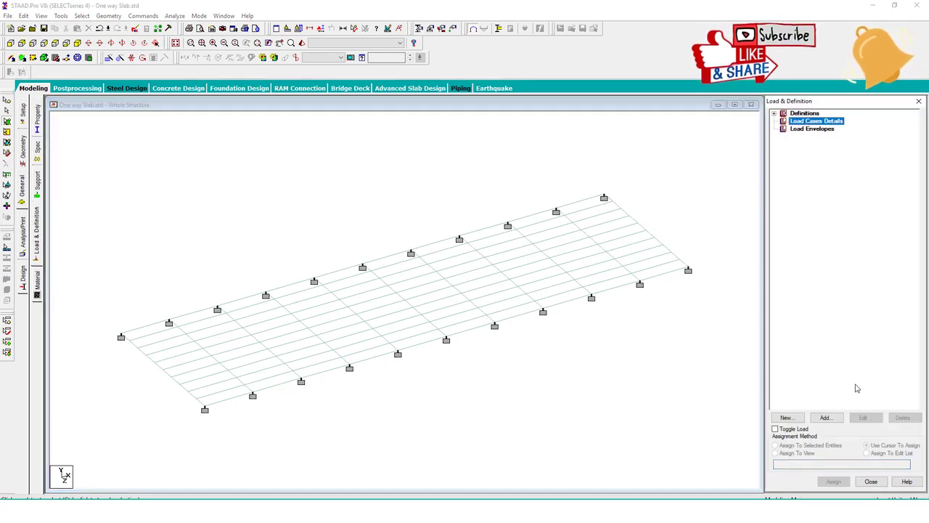
- Add primary load case 1 titled 'dead' with loading type Dead
left_click(831, 418)
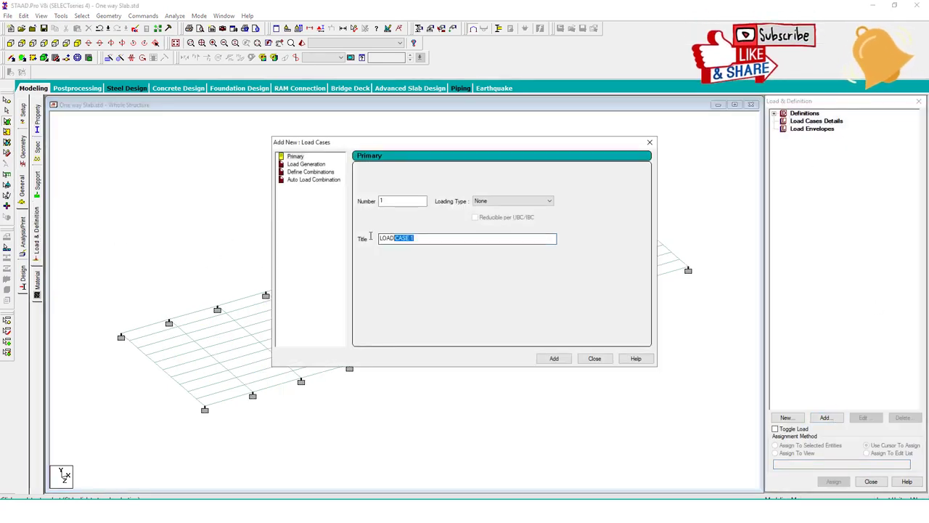
type("dead")
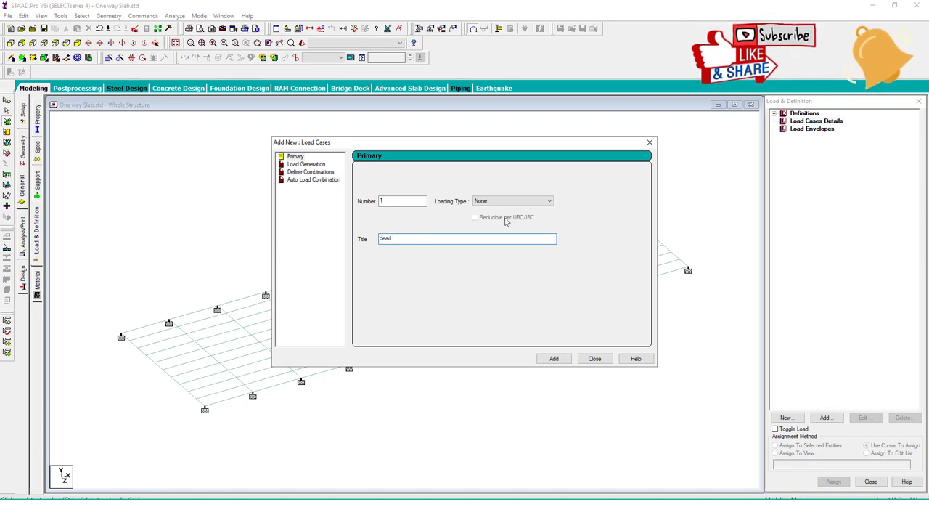
left_click(510, 206)
left_click(488, 210)
left_click(554, 358)
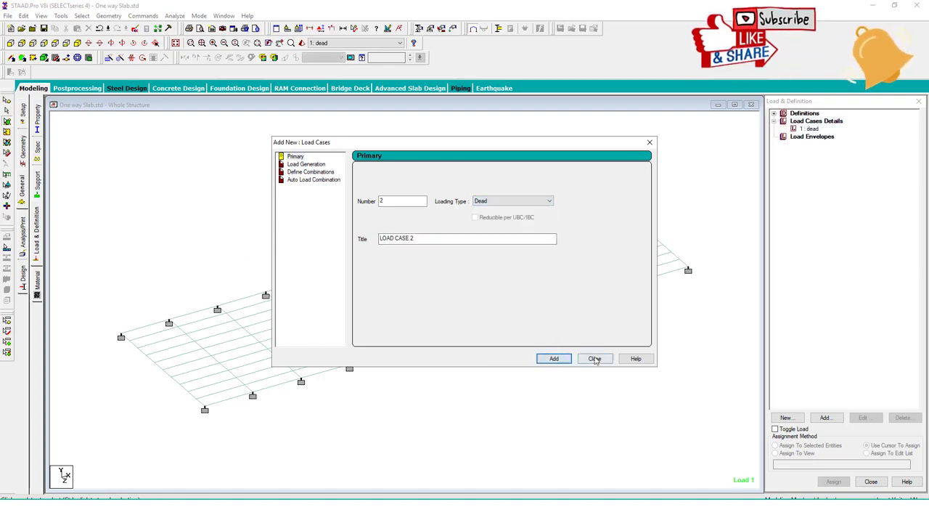
left_click(594, 358)
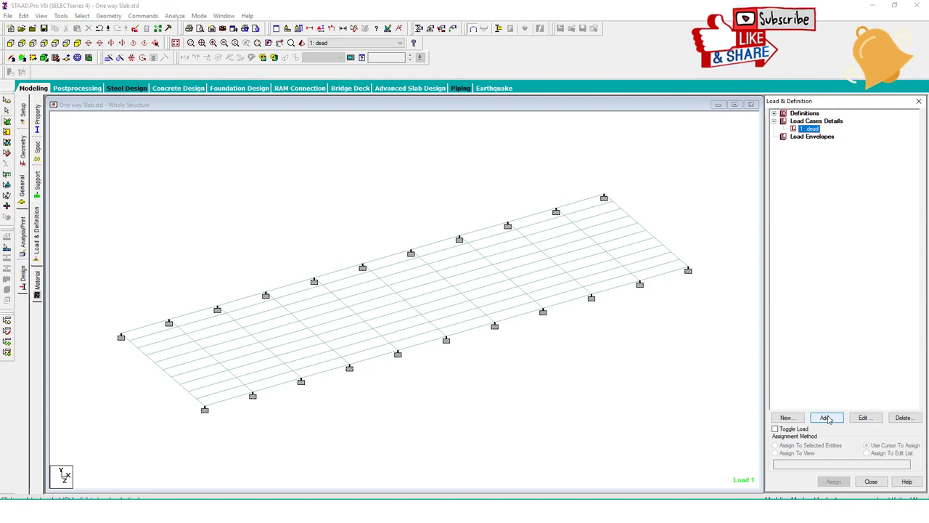
- Add a selfweight load in Y with factor -3 to load case 1
left_click(827, 418)
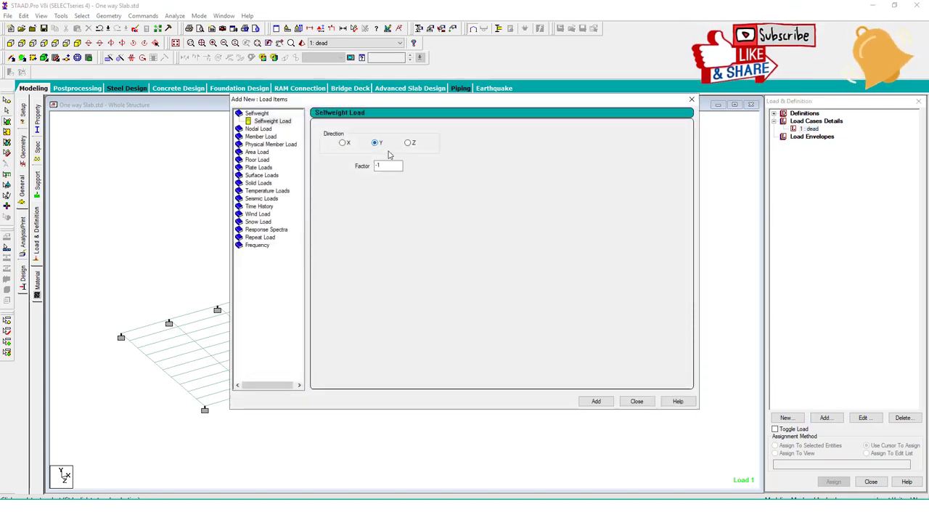
double_click(379, 166)
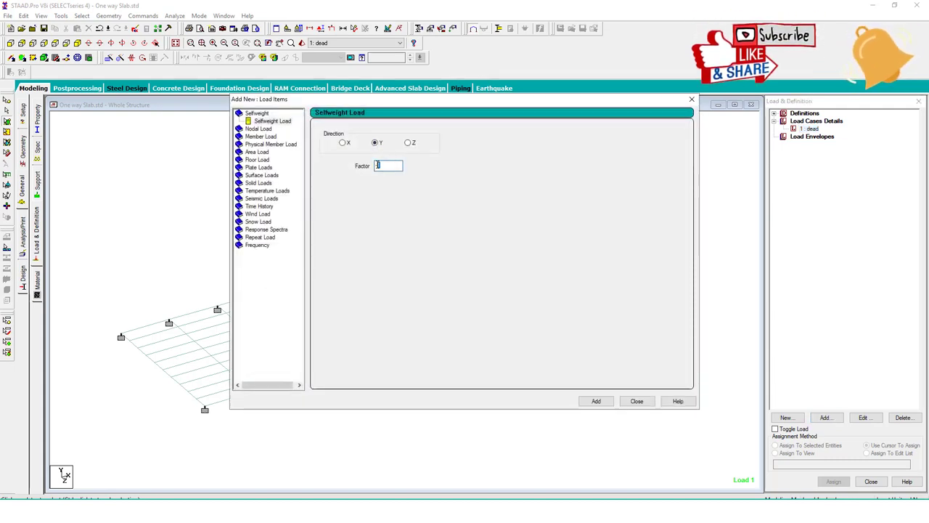
type("-3")
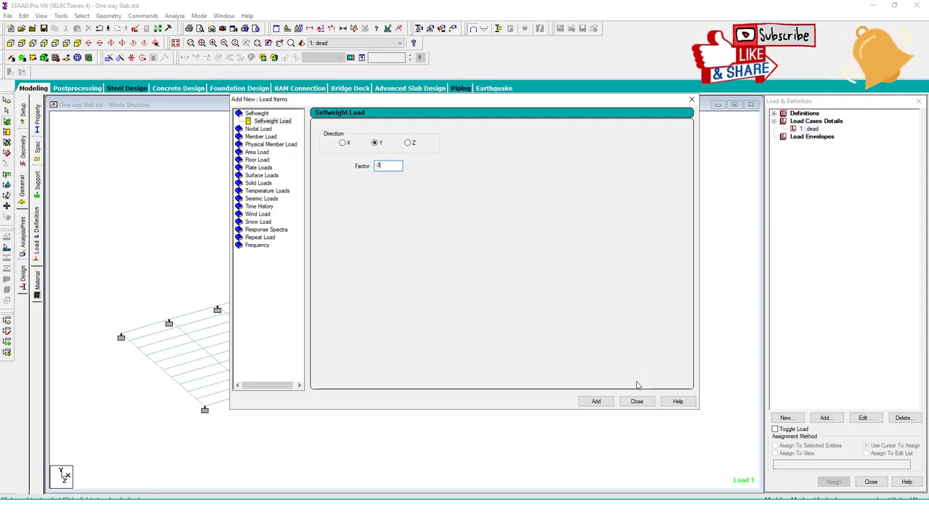
left_click(607, 404)
left_click(637, 401)
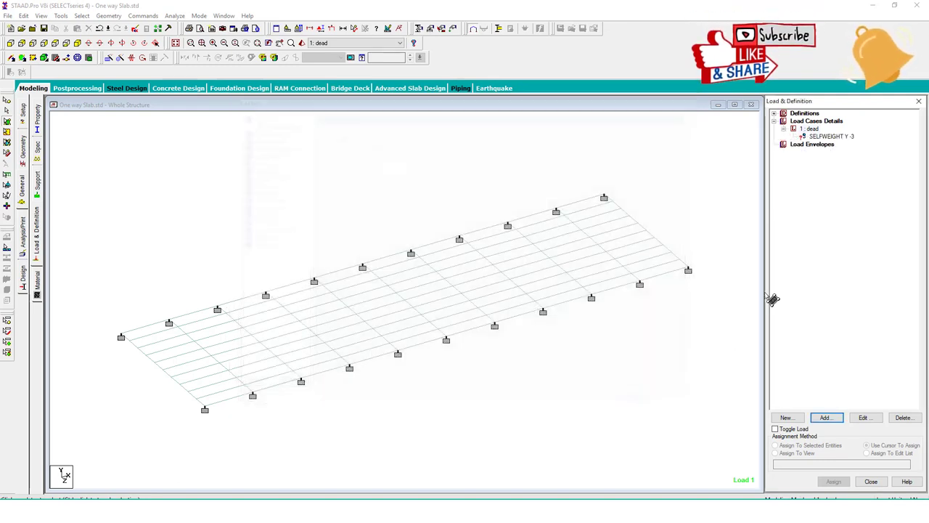
- Assign the selfweight load to all members in view
left_click(832, 136)
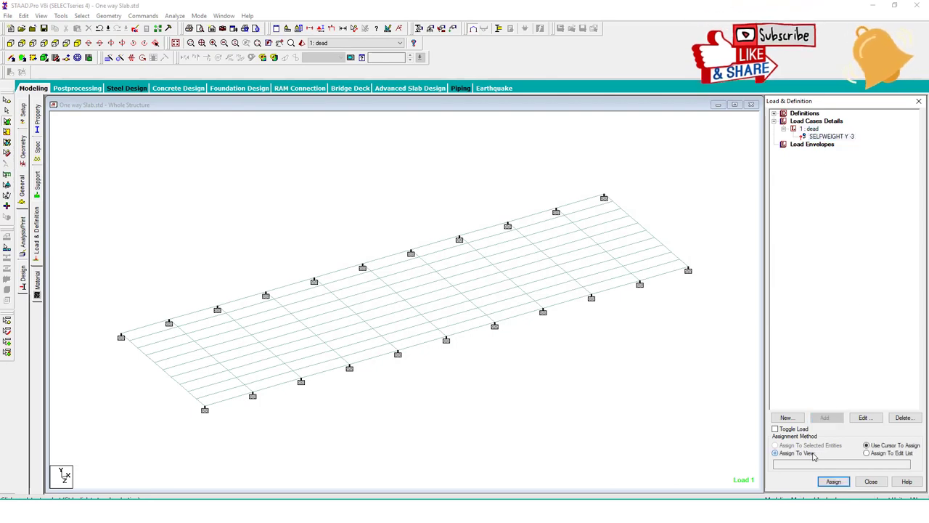
left_click(834, 482)
left_click(861, 320)
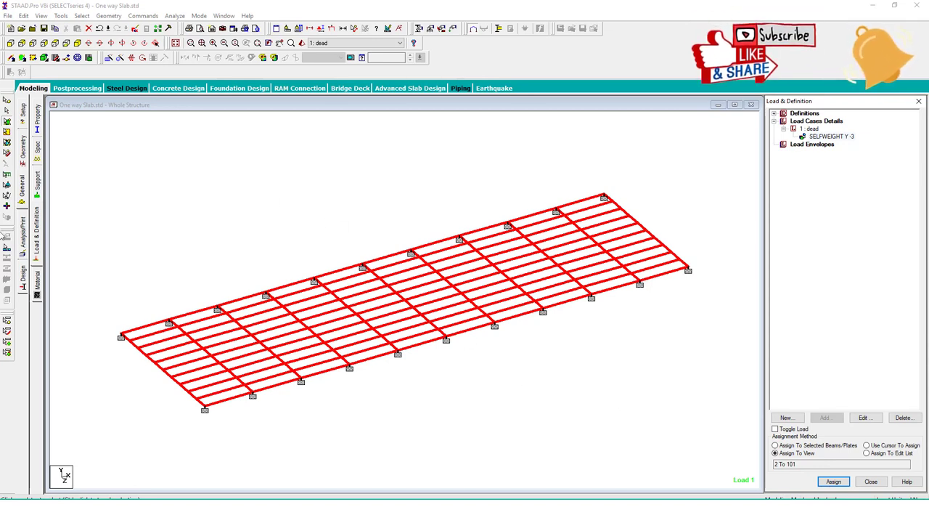
left_click(25, 238)
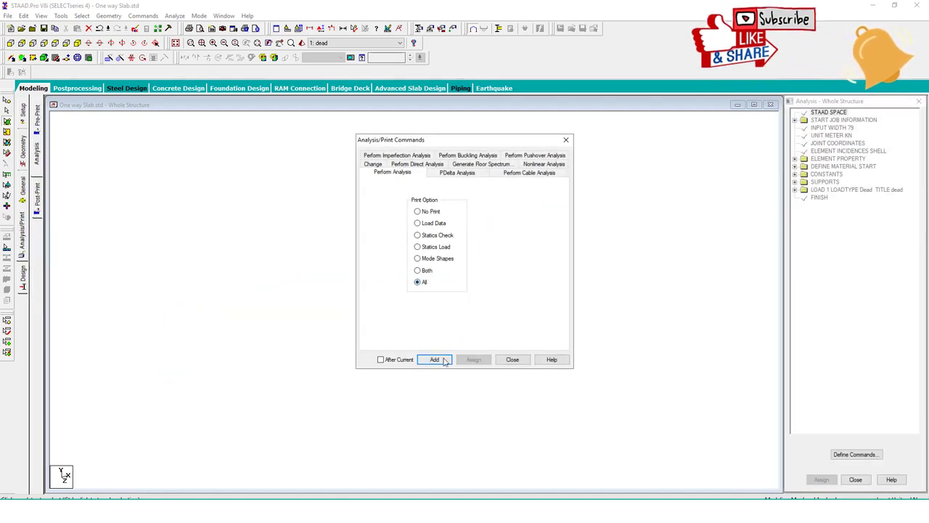
- Add a Perform Analysis command with full printout and set the concrete design code to IS456
left_click(434, 360)
left_click(512, 359)
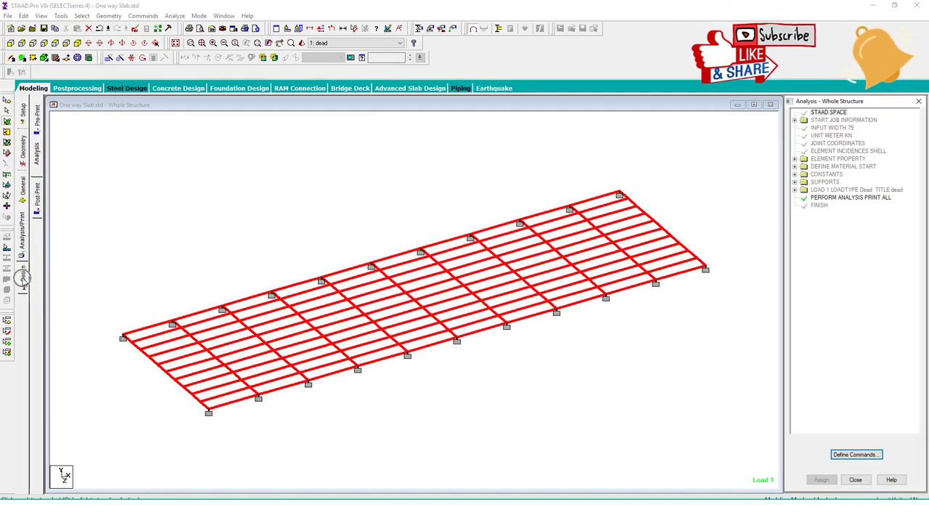
left_click(23, 274)
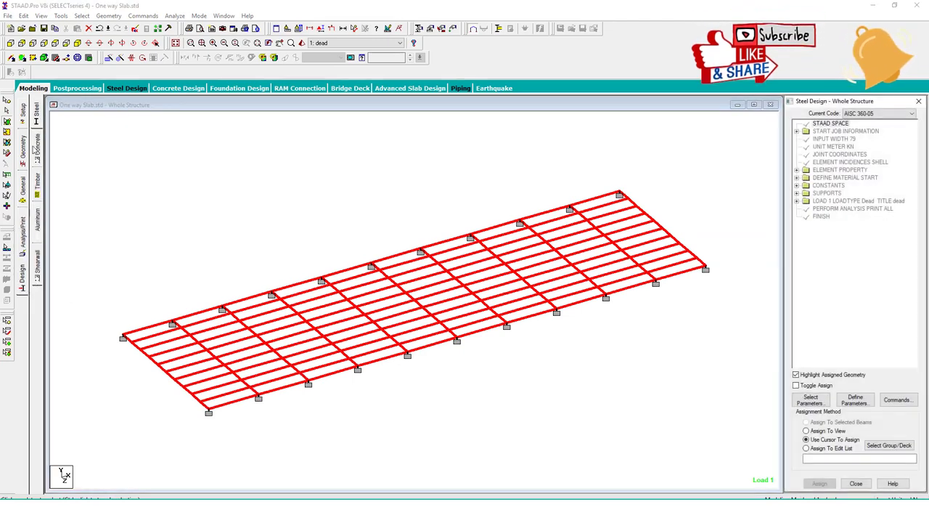
left_click(37, 152)
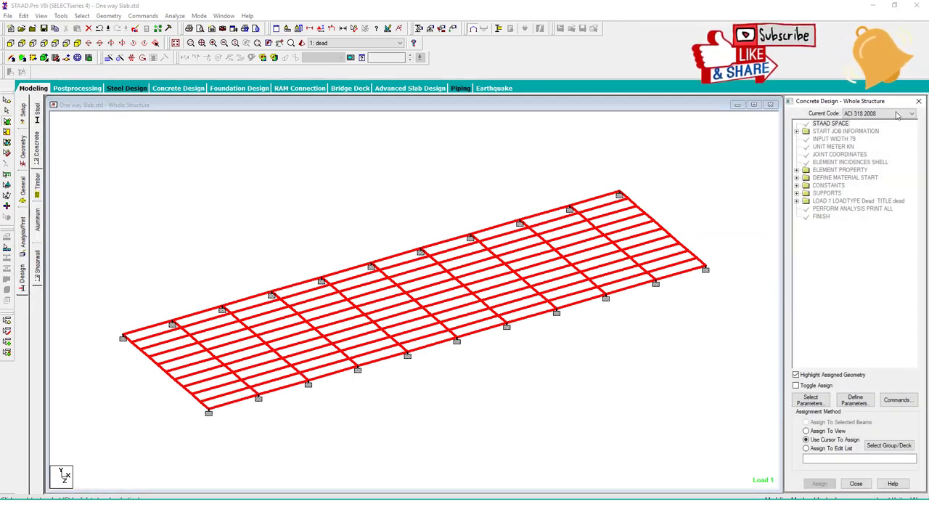
left_click(898, 114)
left_click(864, 235)
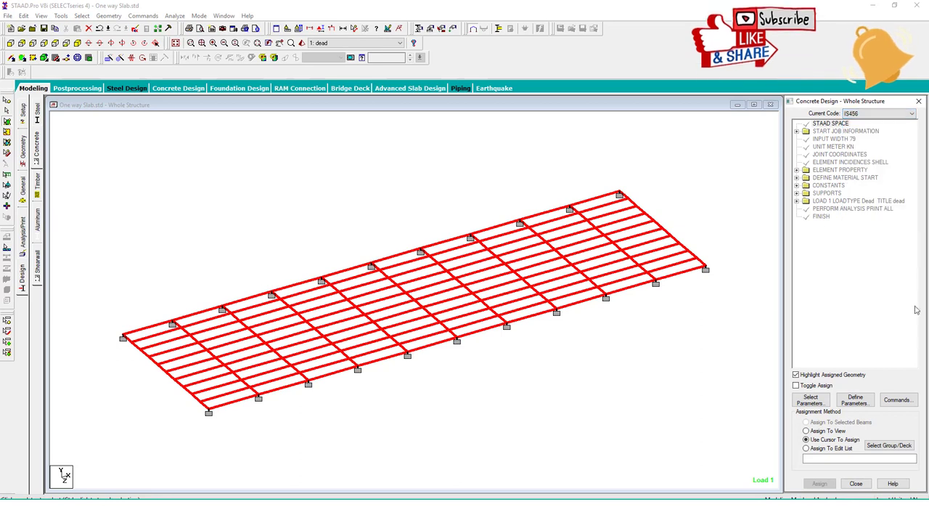
- Add the DESIGN SLAB/ELEMENT command and assign it to the slab plates
left_click(899, 401)
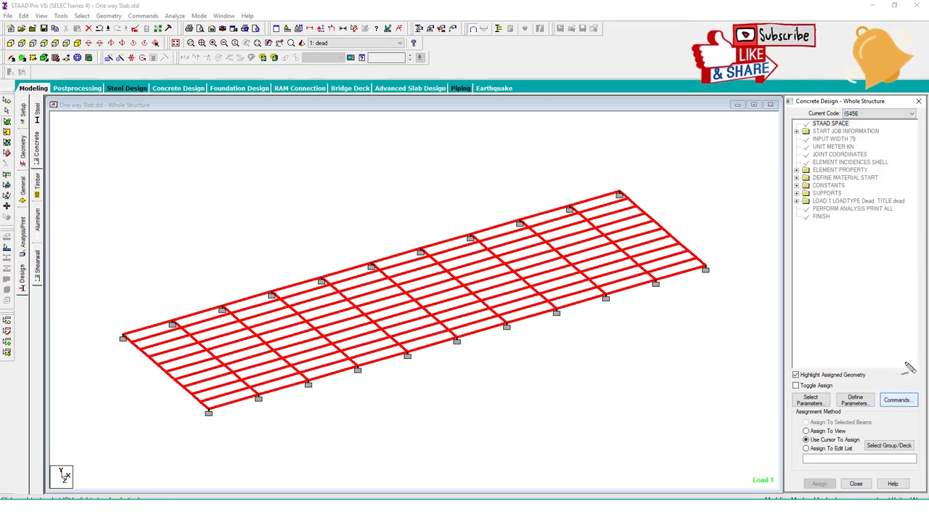
left_click(899, 399)
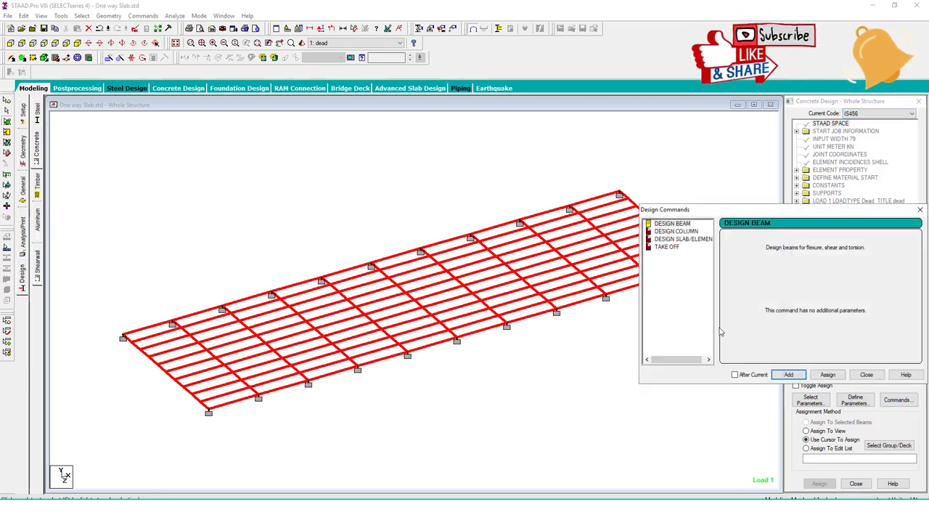
left_click(681, 239)
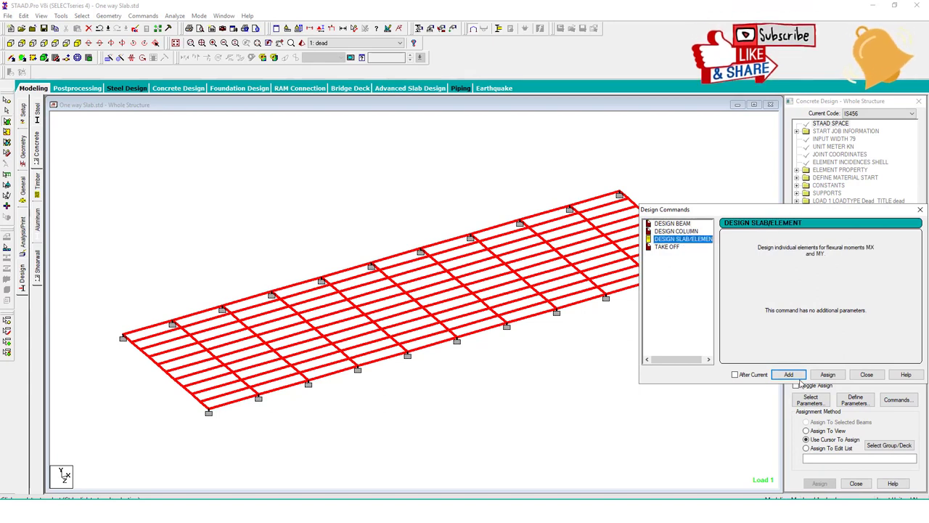
left_click(864, 375)
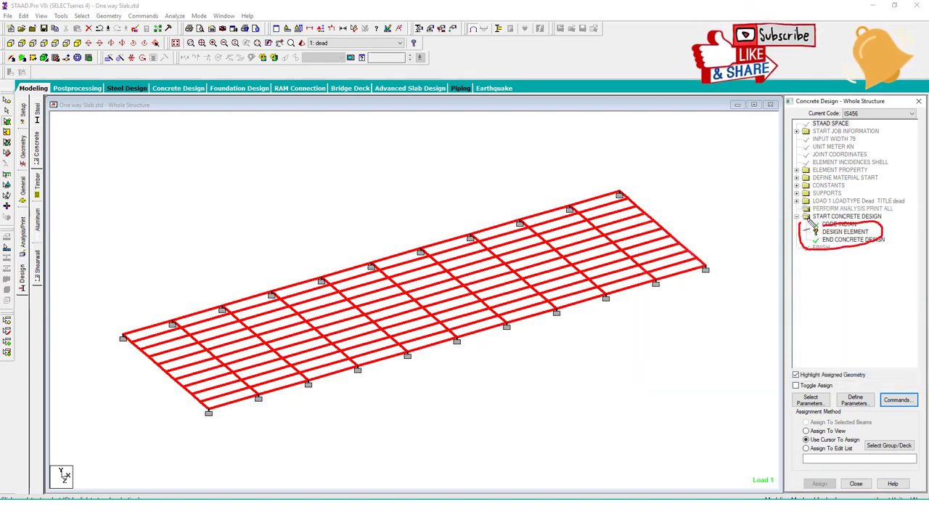
left_click_drag(798, 236, 681, 246)
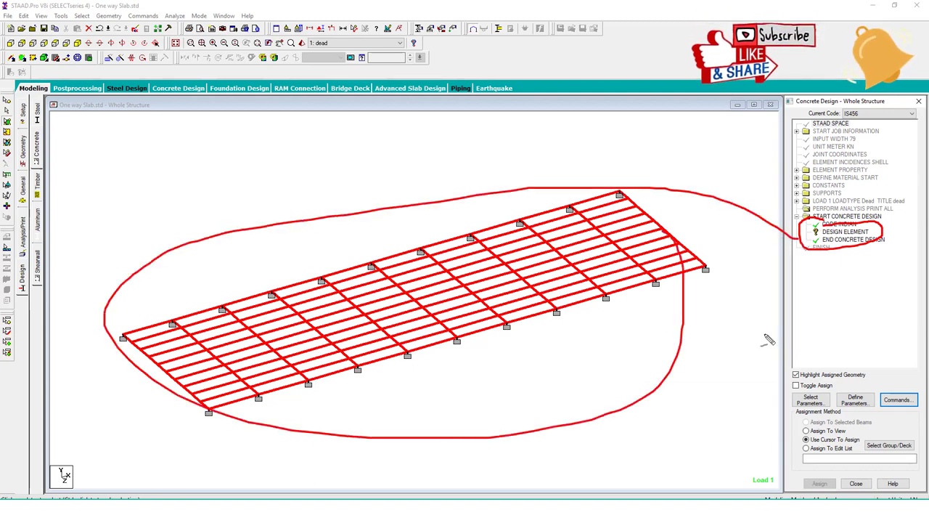
key("Escape")
left_click(846, 232)
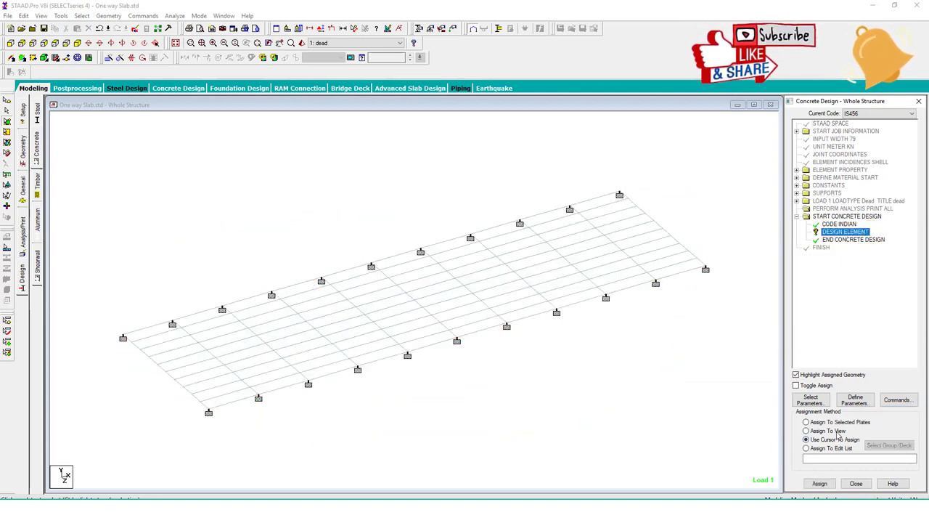
left_click(822, 484)
left_click(851, 320)
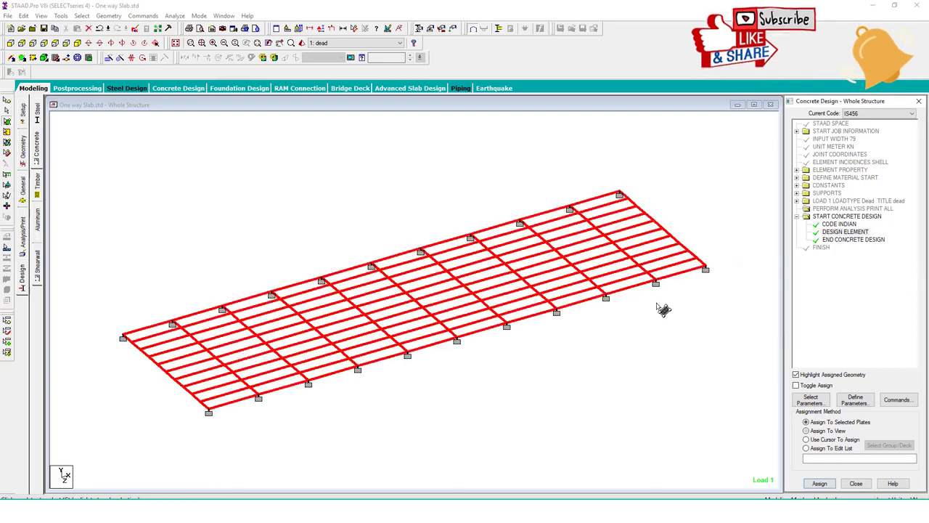
- Run the analysis and open the One way Slab.anl output file
left_click(178, 19)
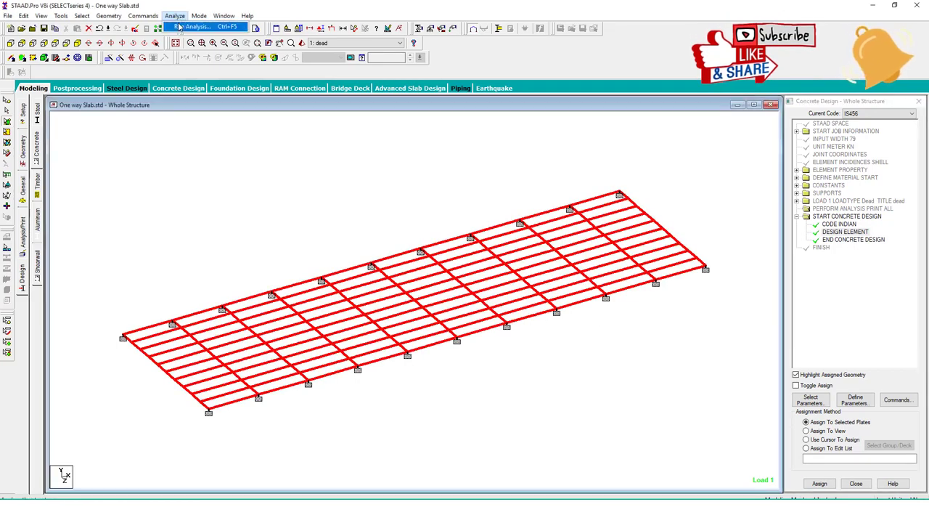
left_click(179, 27)
left_click(406, 326)
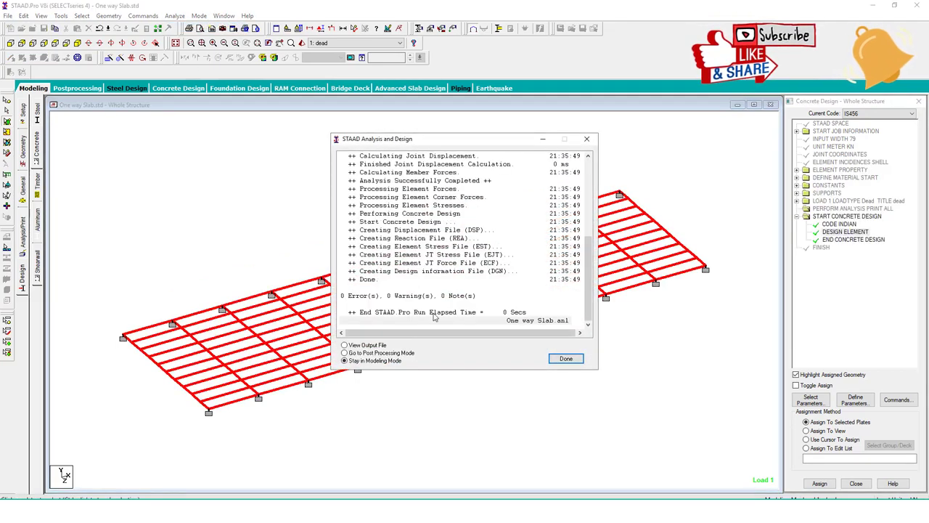
left_click(566, 359)
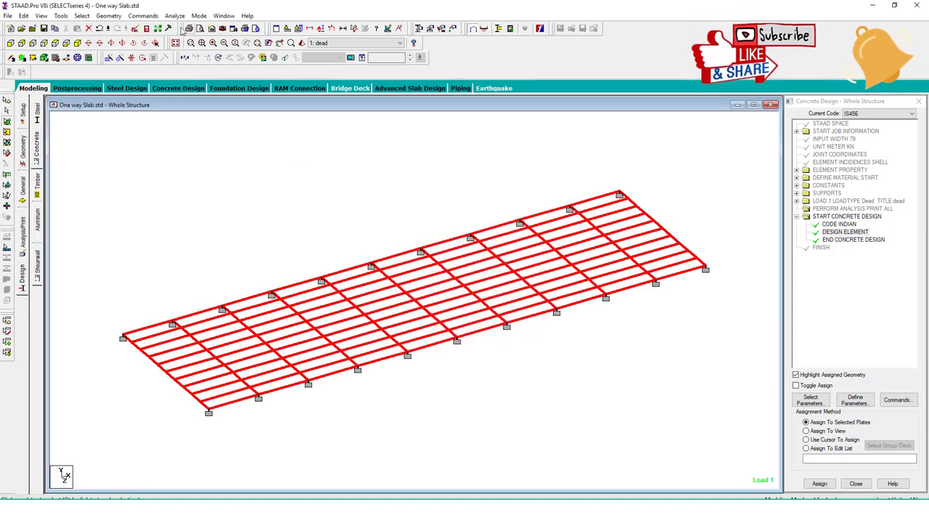
left_click(148, 29)
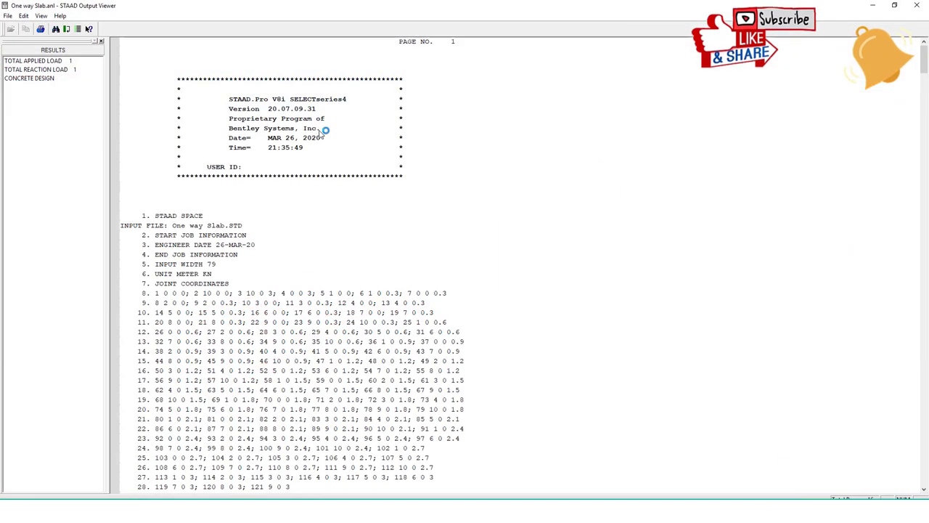
- Show the Element Design Summary and circle element 2's 156 sq.mm/m top and bottom reinforcement
left_click(48, 81)
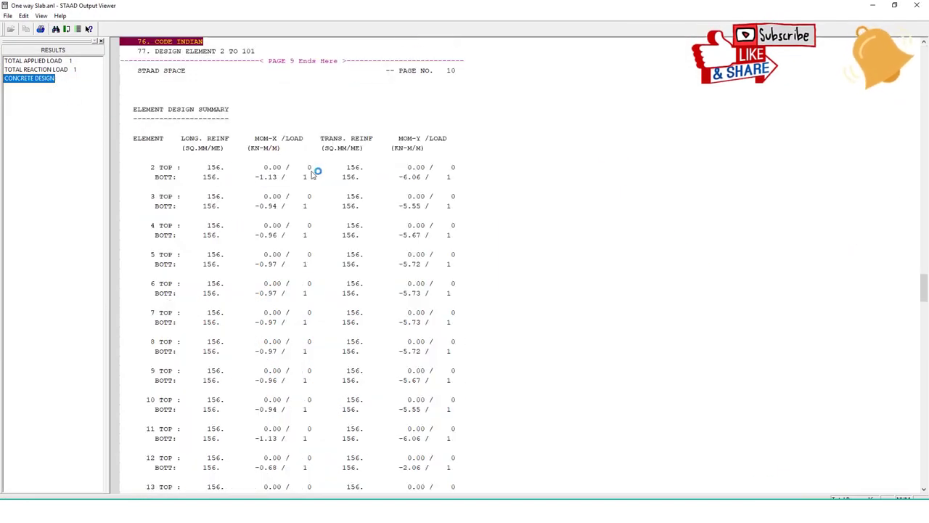
left_click_drag(487, 152, 281, 116)
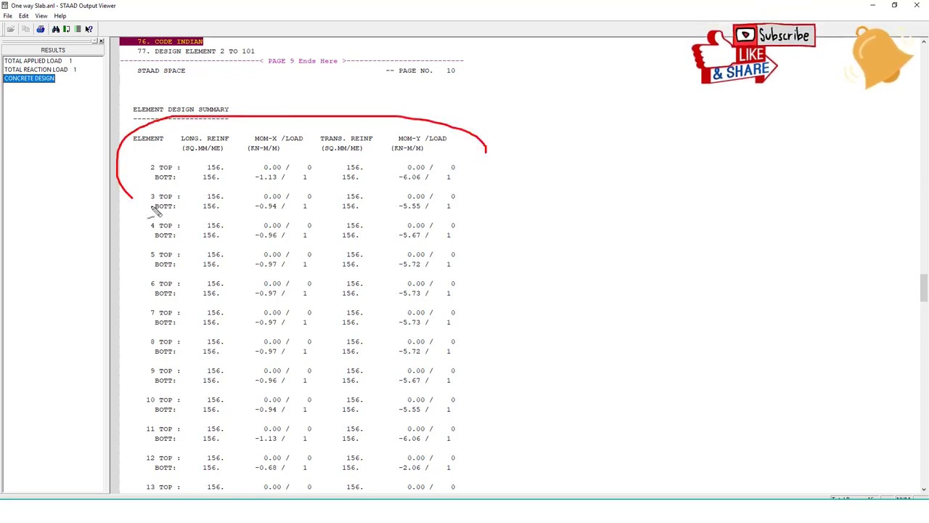
left_click_drag(163, 187, 152, 177)
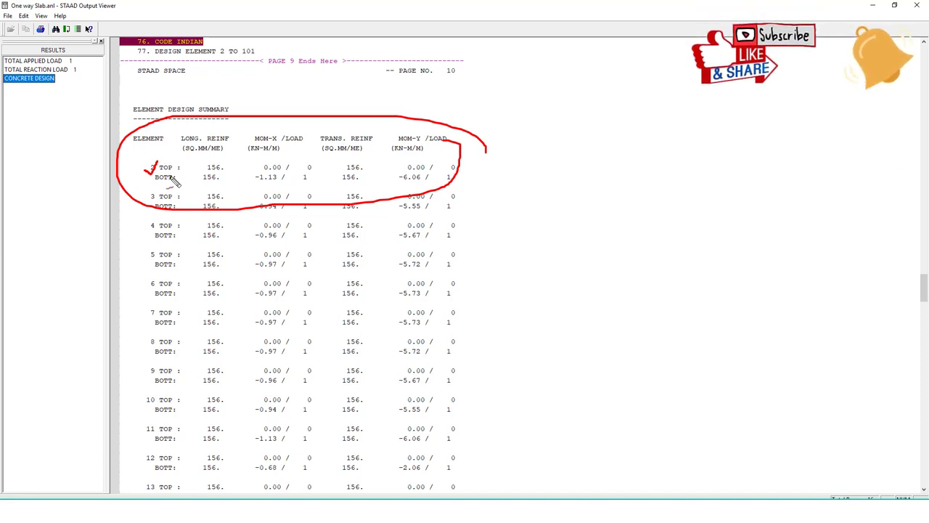
left_click_drag(177, 171, 224, 149)
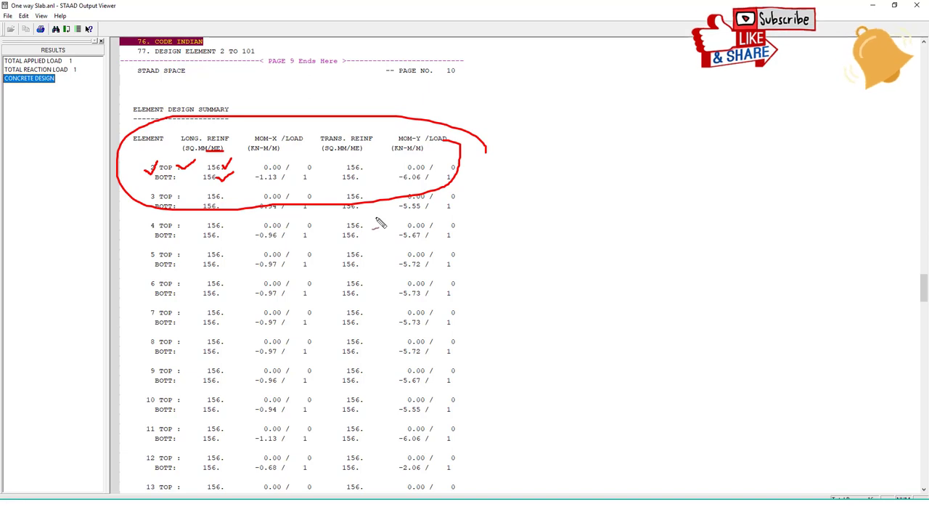
scroll(377, 221, "down", 5)
scroll(377, 221, "down", 9)
scroll(377, 221, "down", 7)
scroll(377, 221, "down", 16)
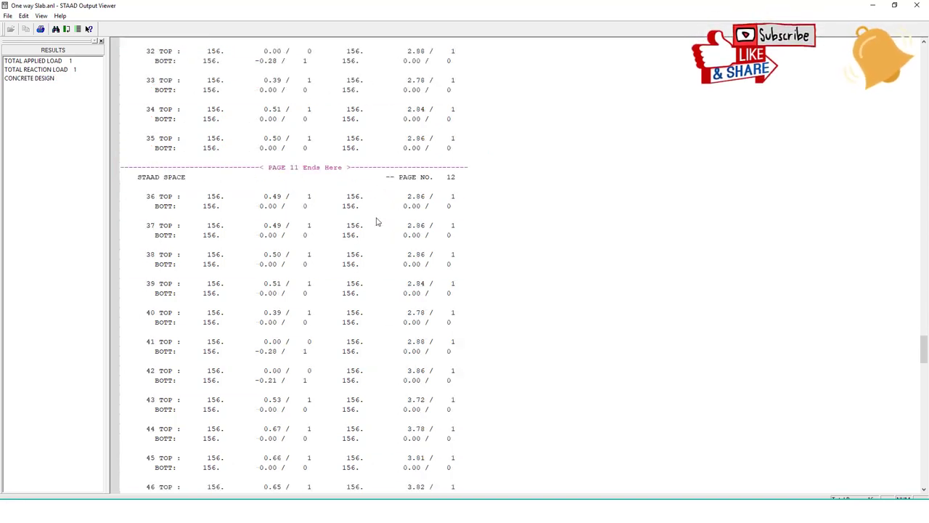
scroll(376, 222, "down", 15)
scroll(377, 221, "down", 15)
scroll(377, 222, "up", 5)
scroll(377, 221, "down", 7)
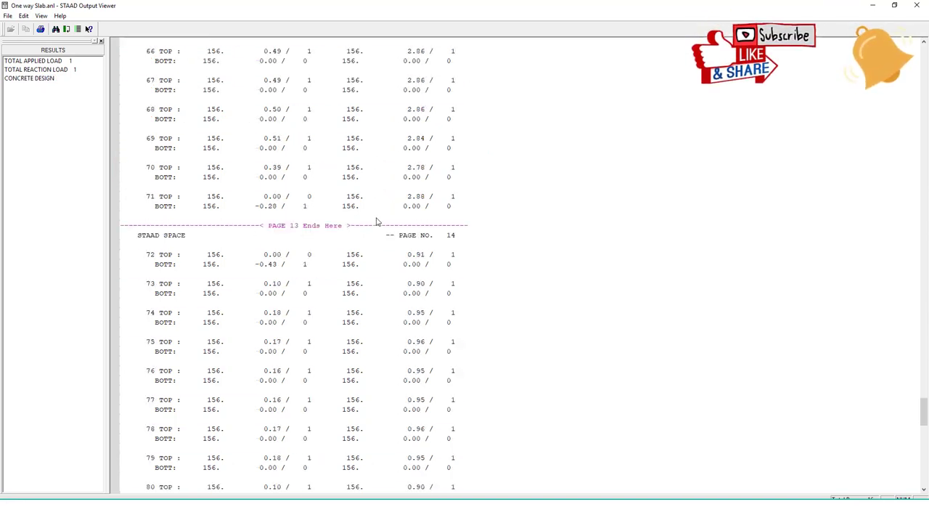
scroll(377, 221, "down", 10)
scroll(376, 221, "down", 6)
scroll(376, 221, "down", 12)
scroll(377, 222, "down", 4)
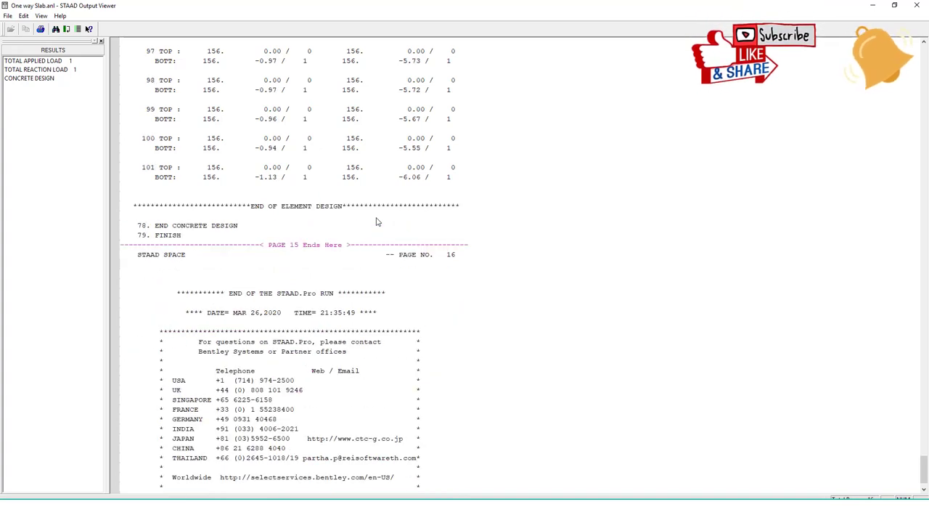
scroll(377, 222, "up", 5)
scroll(377, 221, "up", 5)
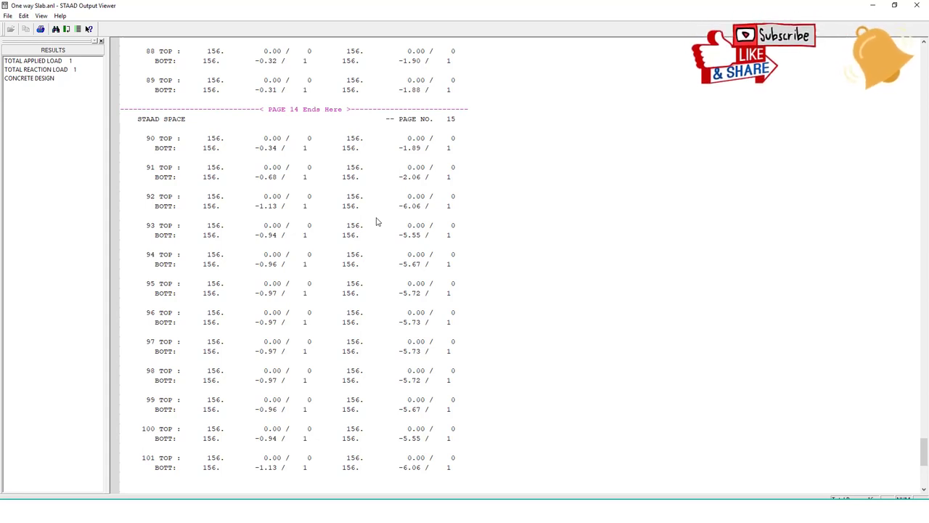
scroll(376, 221, "up", 5)
scroll(377, 222, "up", 8)
scroll(377, 222, "up", 8)
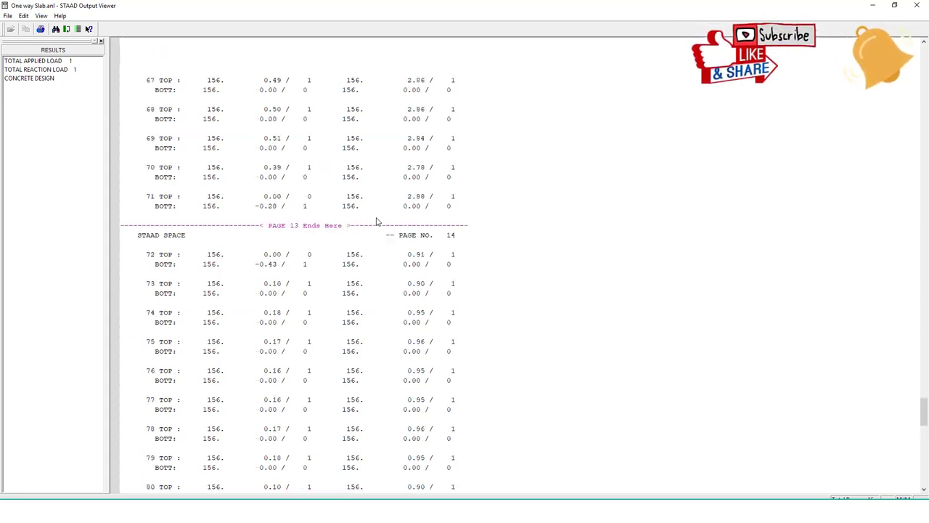
scroll(377, 222, "up", 10)
scroll(377, 222, "up", 10)
scroll(377, 222, "up", 12)
scroll(377, 221, "up", 12)
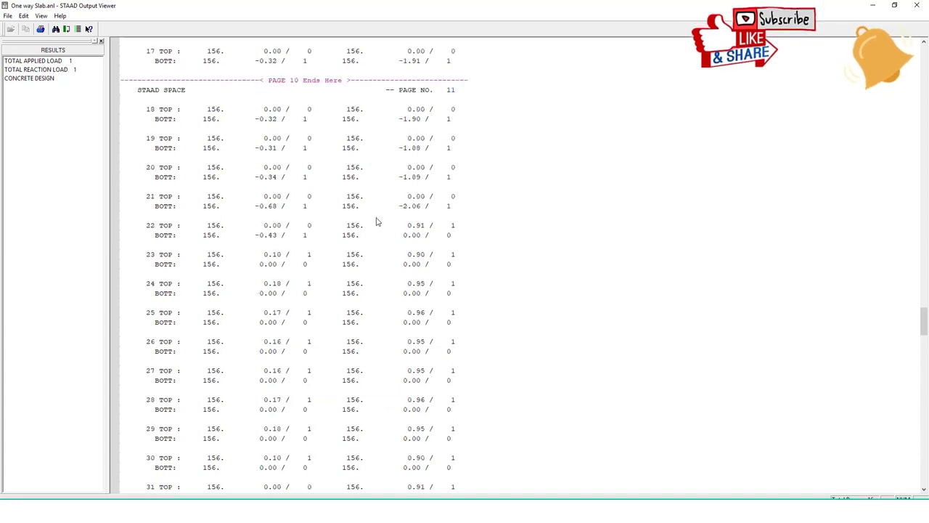
scroll(377, 221, "up", 8)
scroll(377, 221, "up", 8)
scroll(376, 221, "up", 7)
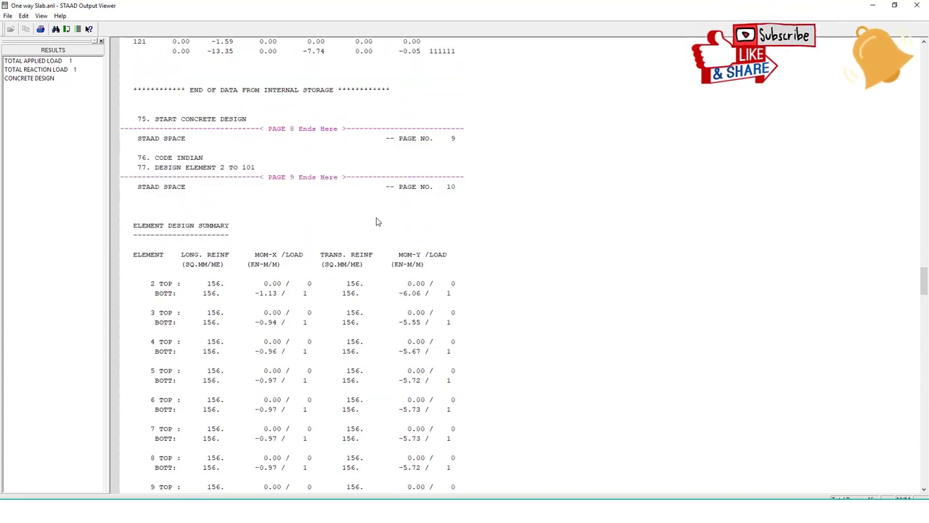